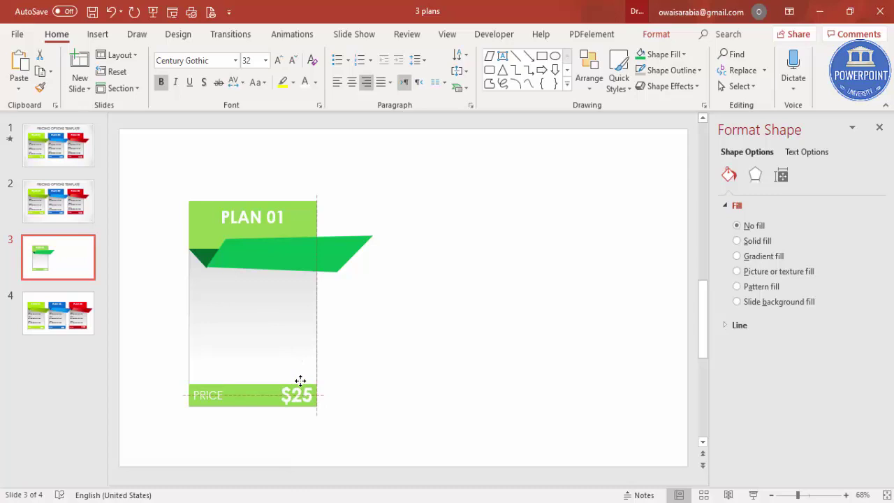
Step: Add a narrow 'ITEM 01' text box inside the PLAN 01 card, just below the green ribbon
{"action": "left_click", "coordinate": [373, 385]}
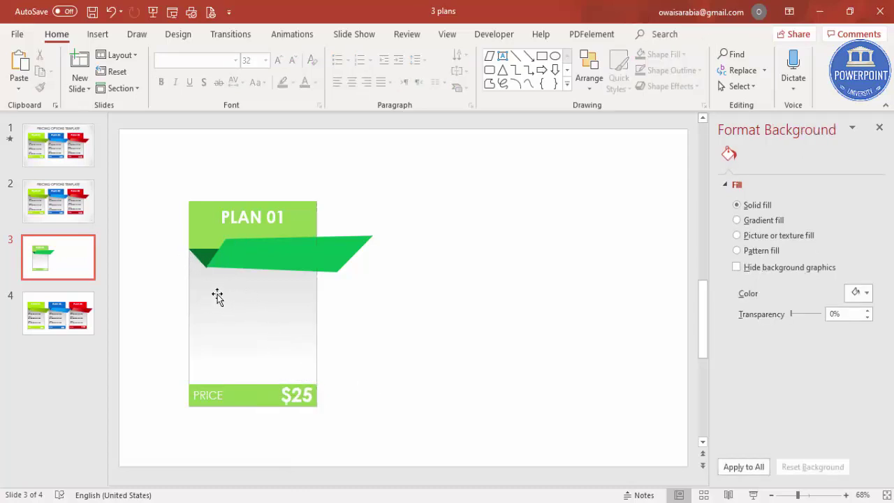
{"action": "left_click", "coordinate": [103, 35]}
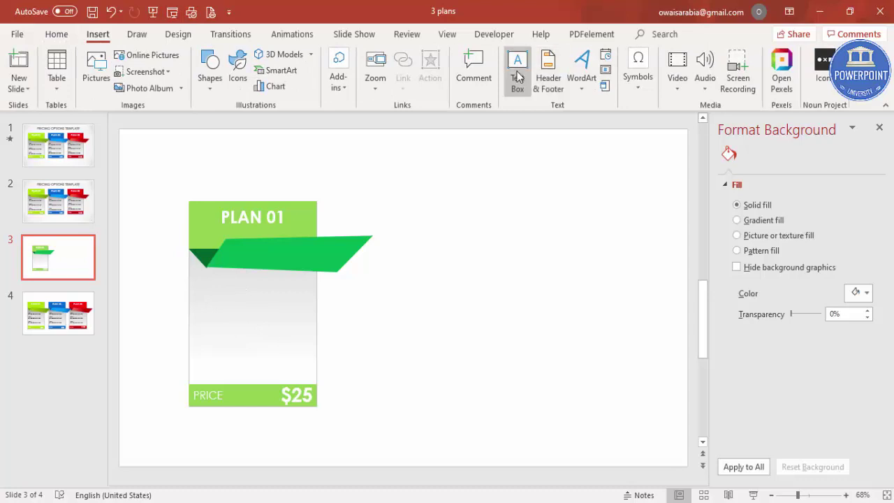
{"action": "left_click", "coordinate": [517, 77]}
{"action": "left_click_drag", "start_coordinate": [170, 285], "coordinate": [251, 304]}
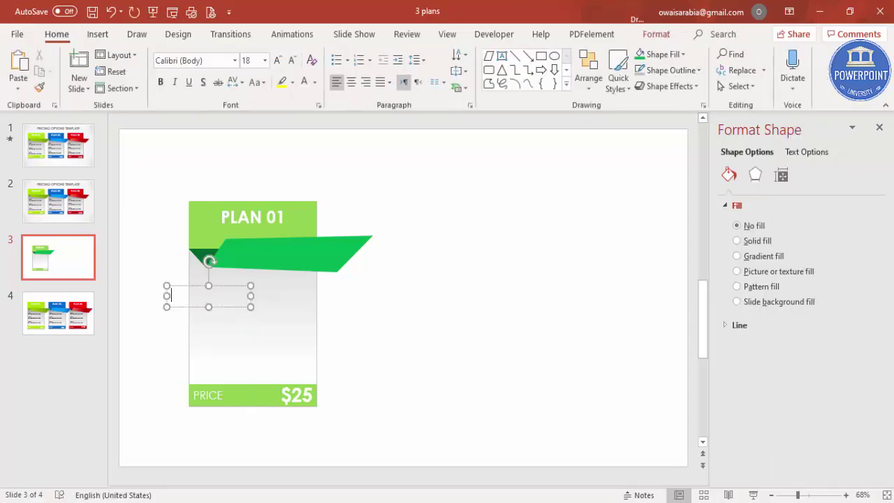
{"action": "type", "text": "ITO"}
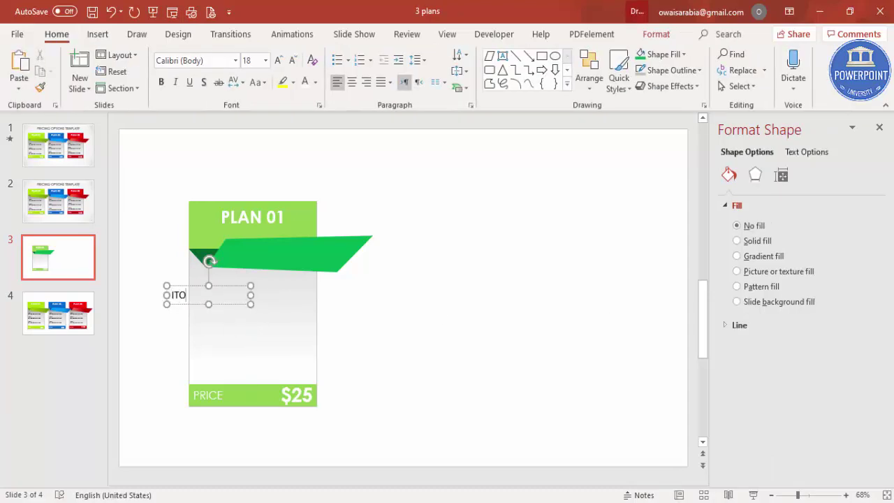
{"action": "key", "text": "BackSpace"}
{"action": "type", "text": "EM 01"}
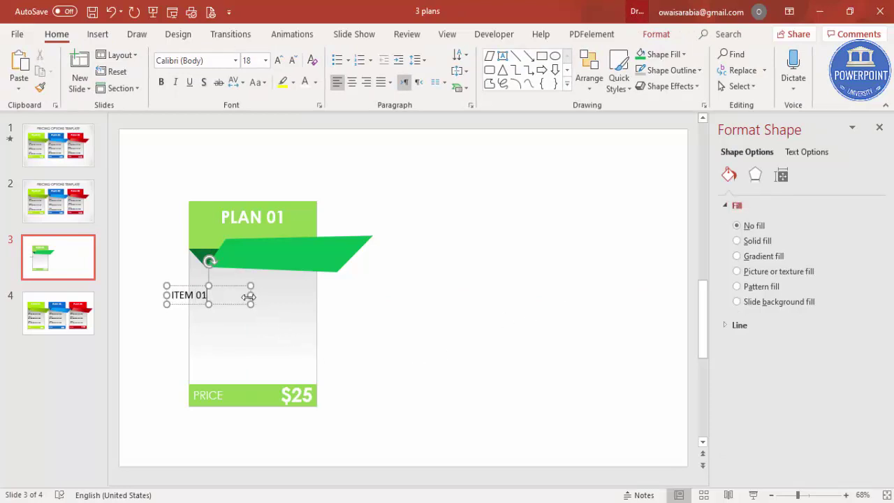
{"action": "left_click_drag", "start_coordinate": [249, 297], "coordinate": [227, 279]}
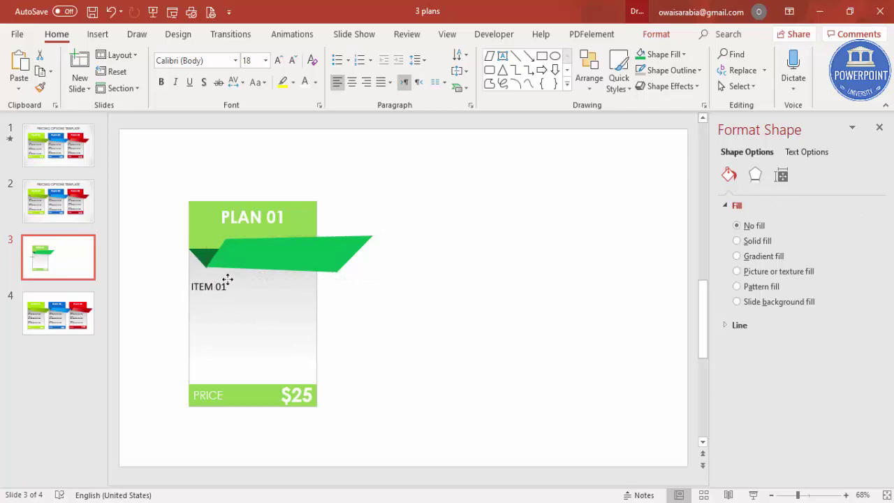
{"action": "left_click", "coordinate": [398, 286]}
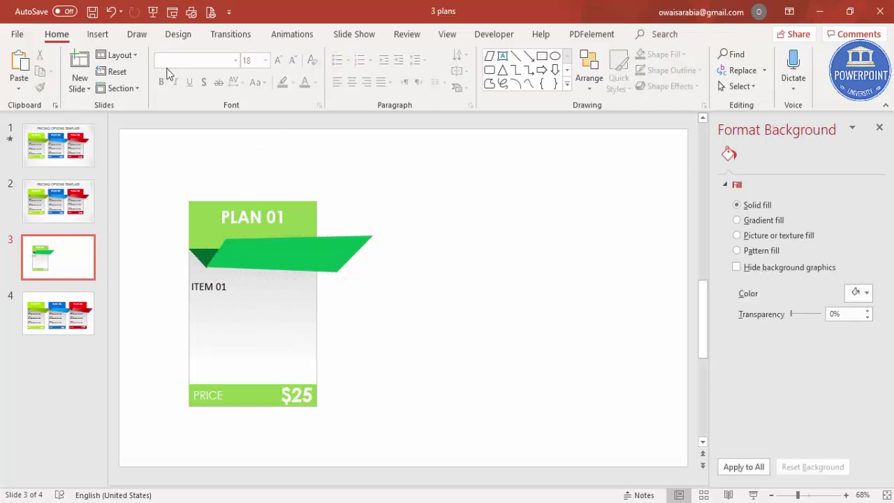
{"action": "left_click", "coordinate": [97, 33]}
Step: Add an 'Add detail text here' text box just below ITEM 01
{"action": "left_click", "coordinate": [517, 73]}
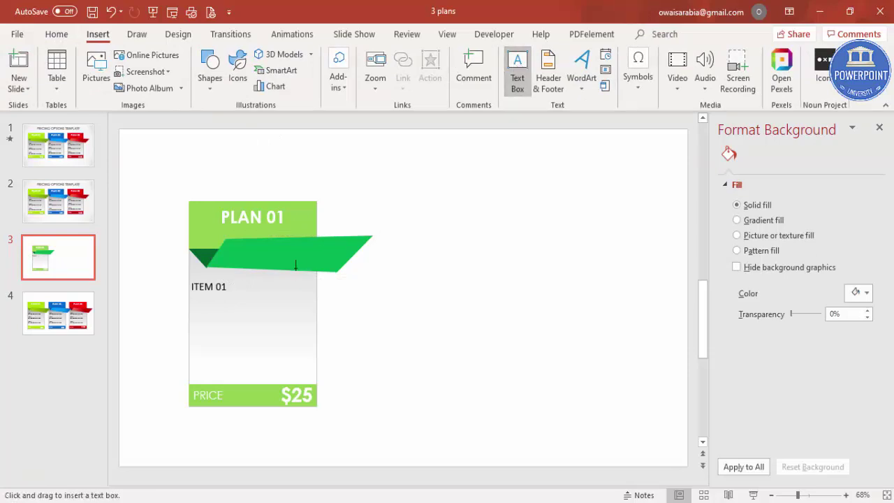
{"action": "left_click_drag", "start_coordinate": [193, 296], "coordinate": [316, 315]}
{"action": "type", "text": "Add detail text here"}
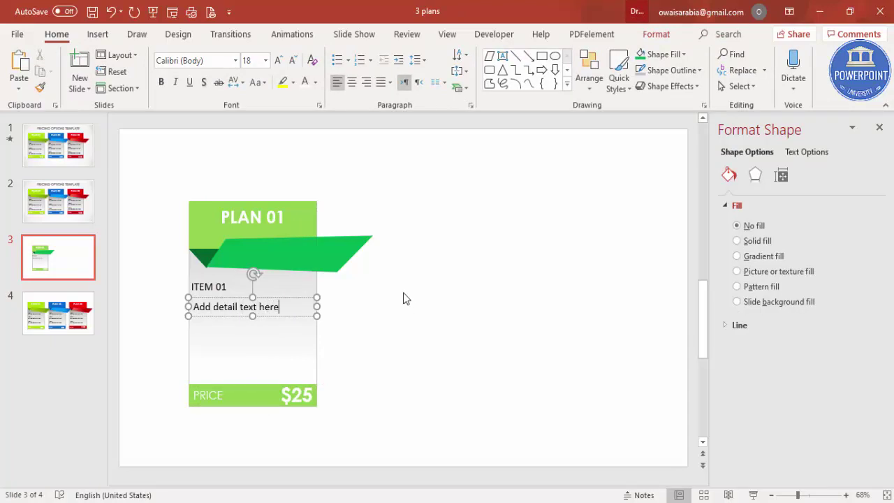
Step: Set both ITEM 01 and the detail line to Century Gothic at 14 pt
{"action": "left_click", "coordinate": [223, 289], "text": "shift"}
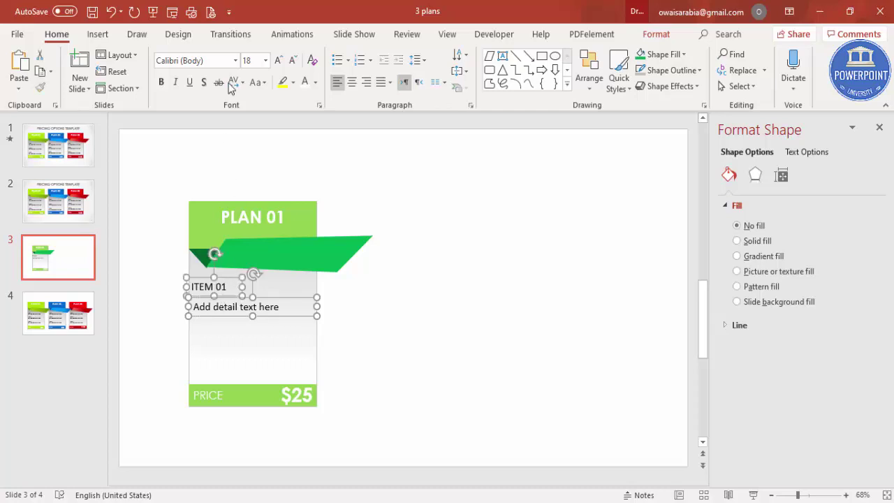
{"action": "left_click", "coordinate": [216, 61]}
{"action": "type", "text": "Cent"}
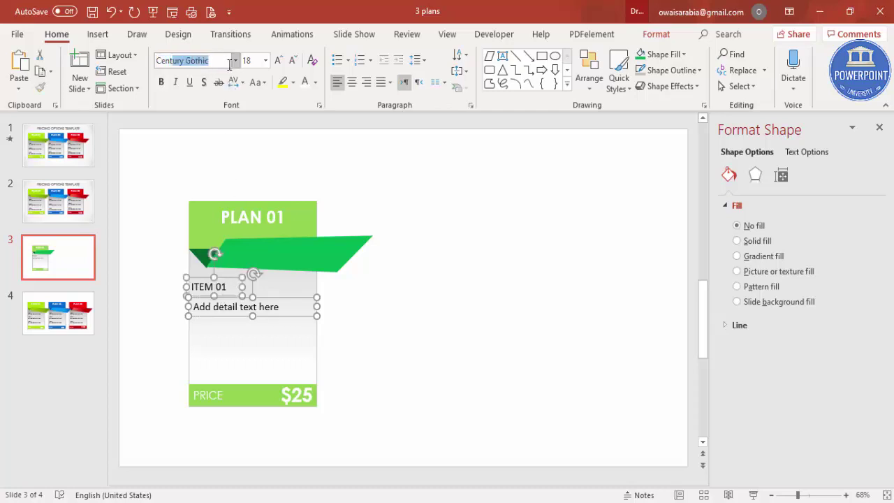
{"action": "type", "text": "ury"}
{"action": "key", "text": "Return"}
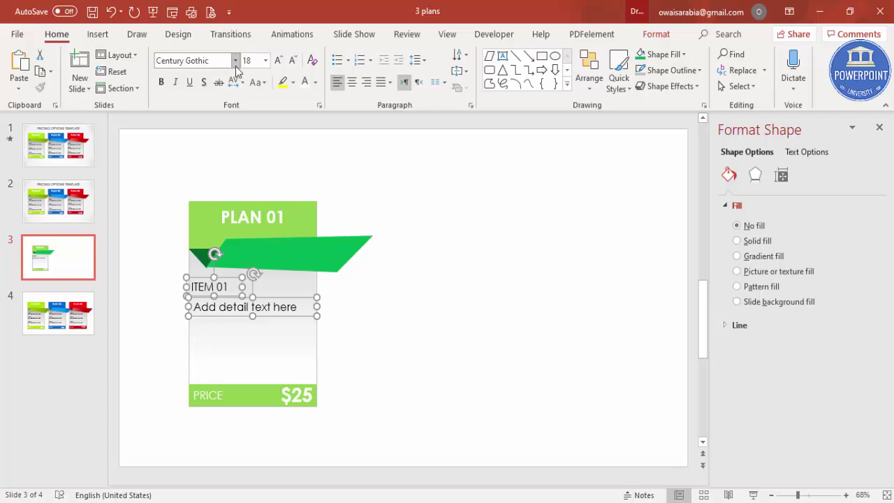
{"action": "left_click", "coordinate": [292, 60]}
{"action": "left_click", "coordinate": [292, 60]}
{"action": "left_click", "coordinate": [359, 310]}
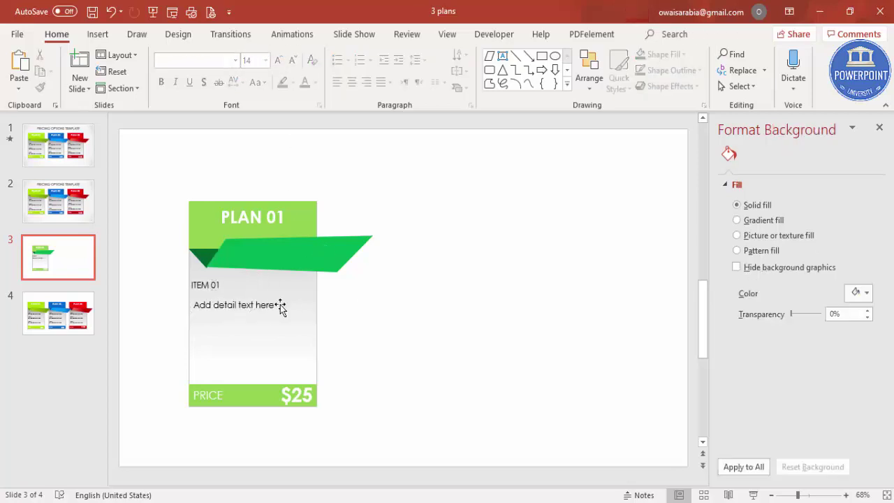
{"action": "left_click", "coordinate": [214, 283]}
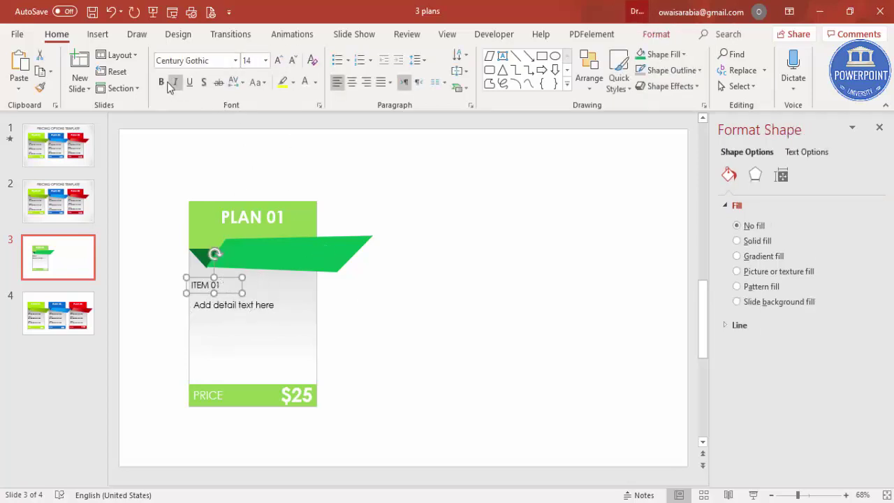
Step: Make ITEM 01 bold, tuck the detail line under it, and color both grey
{"action": "left_click", "coordinate": [162, 81]}
{"action": "left_click", "coordinate": [261, 303]}
{"action": "left_click_drag", "start_coordinate": [261, 303], "coordinate": [258, 297]}
{"action": "left_click", "coordinate": [220, 285], "text": "shift"}
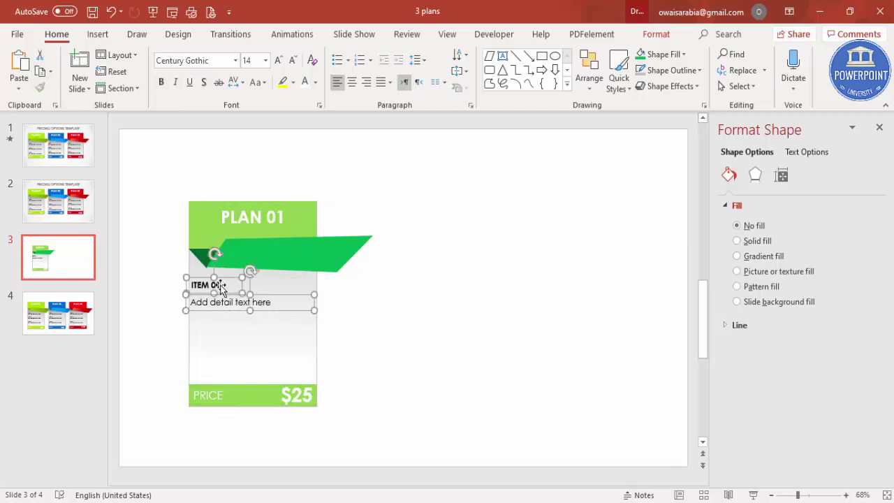
{"action": "left_click", "coordinate": [315, 82]}
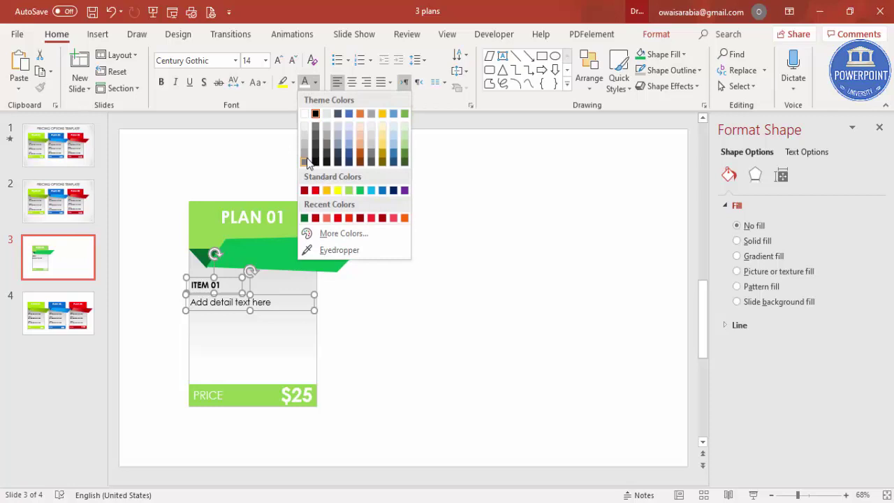
{"action": "left_click", "coordinate": [308, 162]}
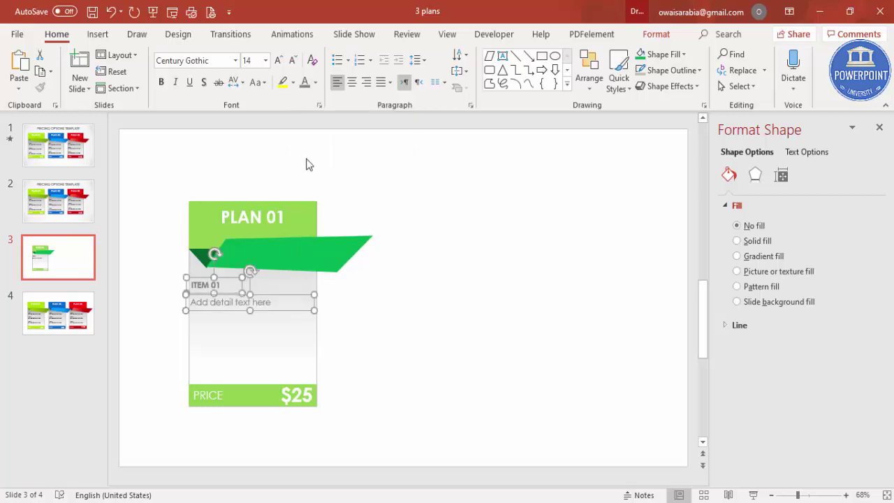
Step: Duplicate the item pair twice down the card, relabelled ITEM 02 and ITEM 03
{"action": "key", "text": "ctrl+d"}
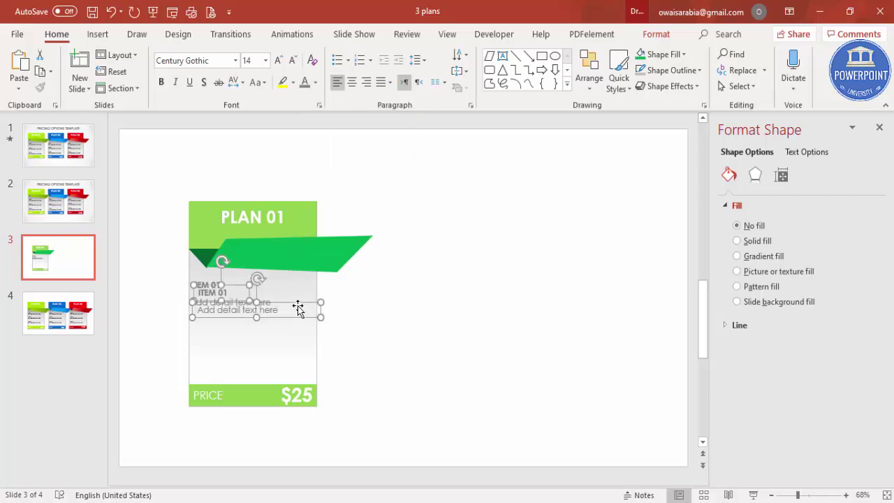
{"action": "left_click_drag", "start_coordinate": [298, 308], "coordinate": [291, 335]}
{"action": "key", "text": "ctrl+d"}
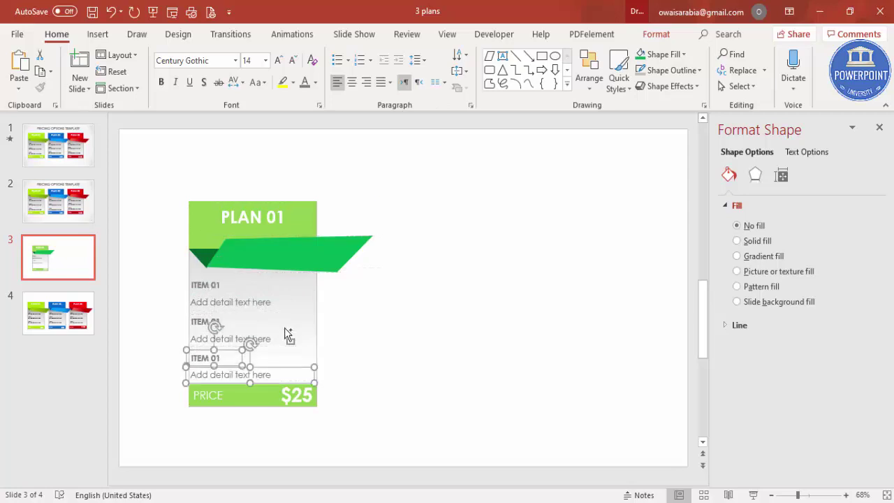
{"action": "left_click", "coordinate": [370, 359]}
{"action": "left_click", "coordinate": [212, 319]}
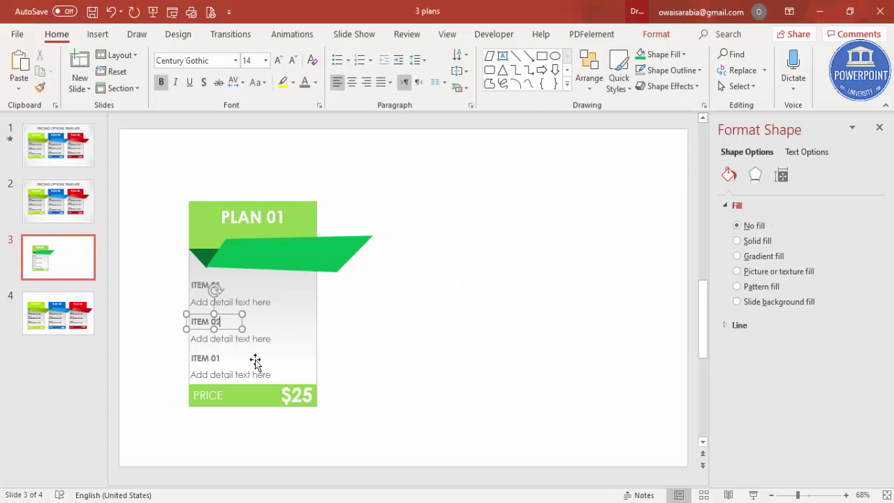
{"action": "left_click", "coordinate": [217, 357]}
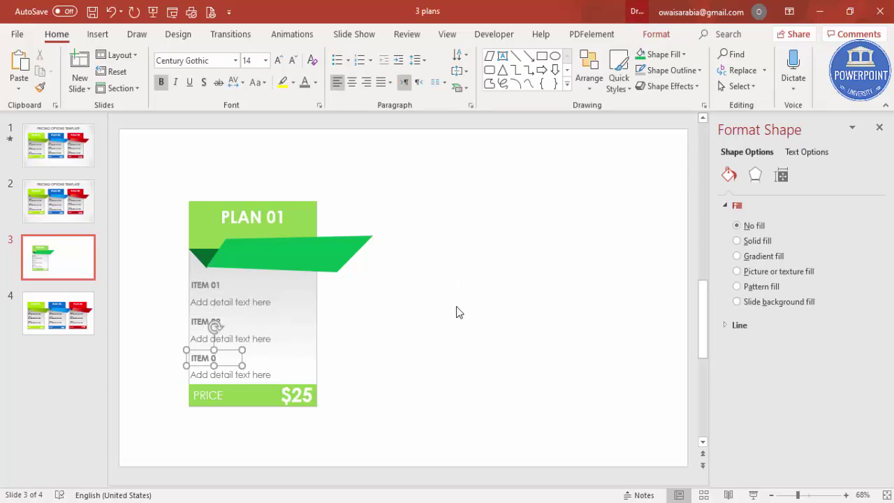
{"action": "left_click", "coordinate": [173, 258]}
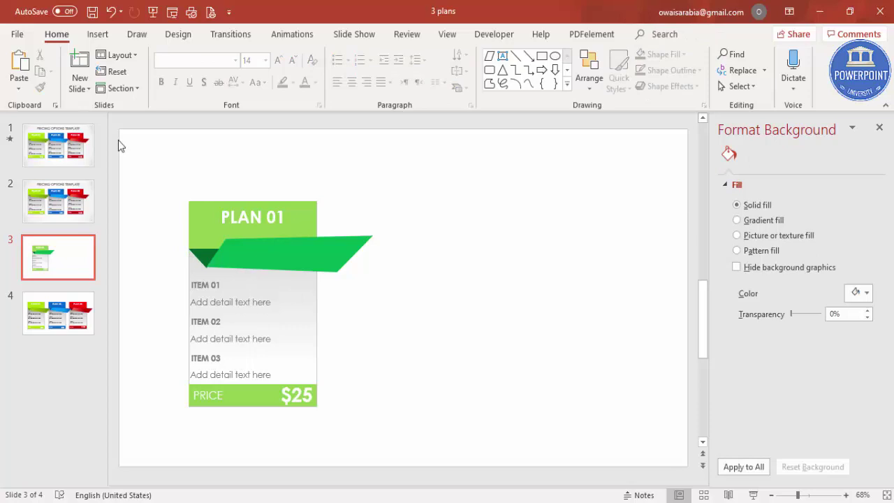
Step: Group the three item label and detail boxes into one block, nudged up and slightly right
{"action": "left_click", "coordinate": [99, 34]}
{"action": "left_click", "coordinate": [57, 73]}
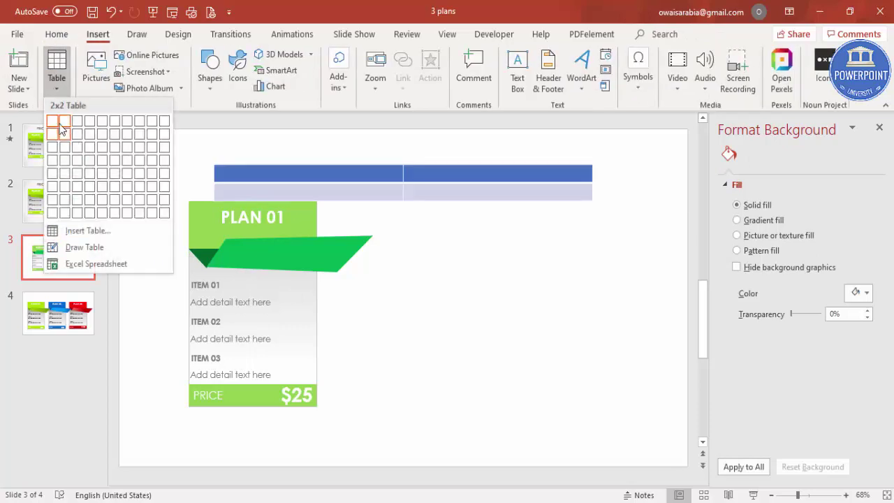
{"action": "left_click", "coordinate": [441, 321]}
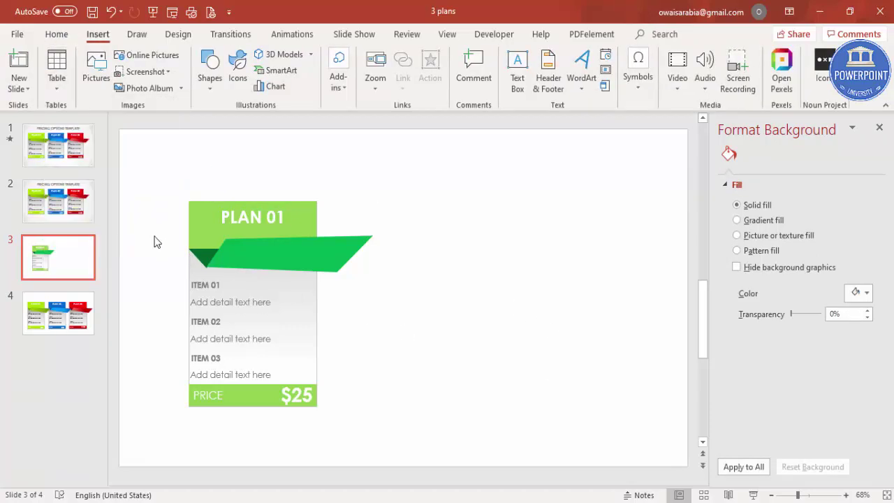
{"action": "left_click_drag", "start_coordinate": [136, 275], "coordinate": [390, 395]}
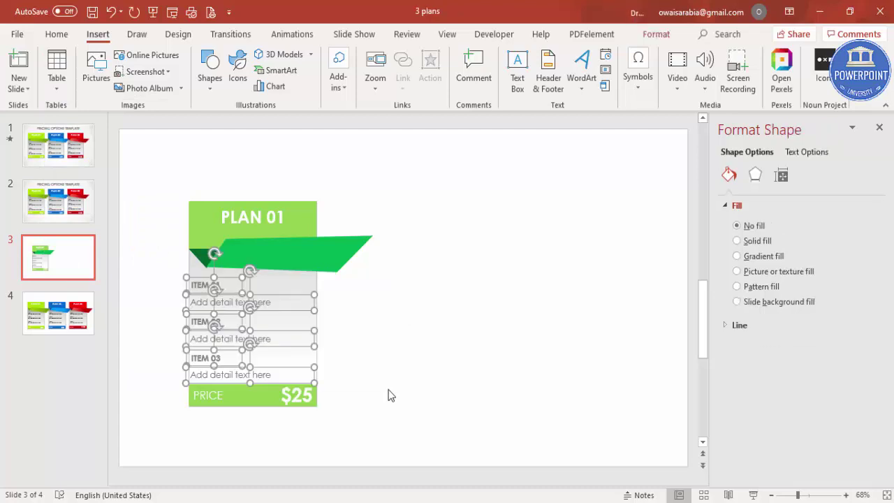
{"action": "key", "text": "Up"}
{"action": "key", "text": "Up"}
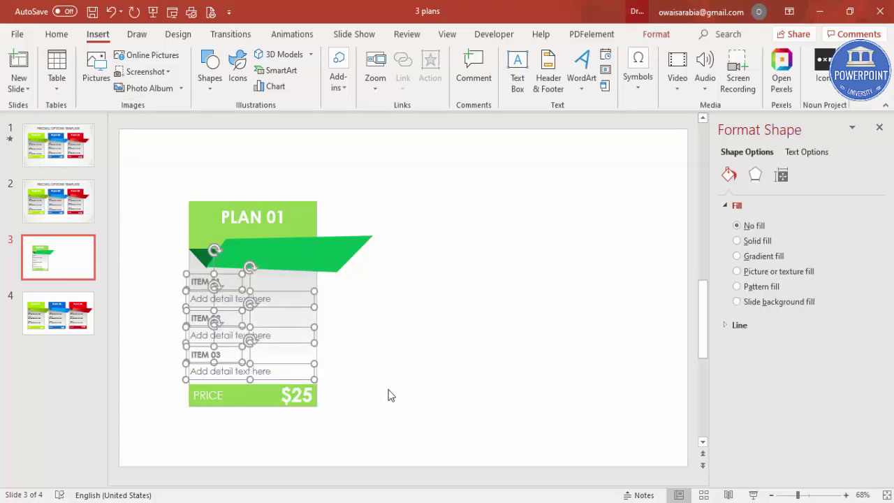
{"action": "key", "text": "ctrl+g"}
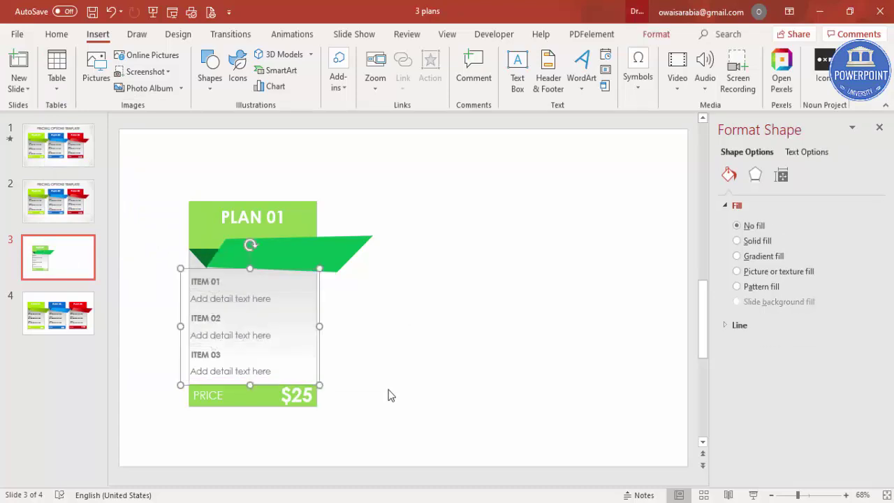
{"action": "key", "text": "Right"}
{"action": "key", "text": "Right"}
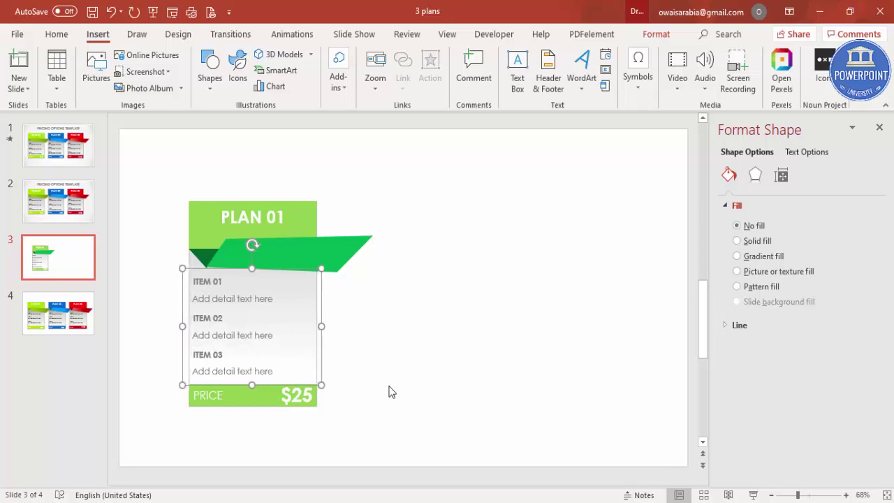
{"action": "left_click", "coordinate": [375, 294]}
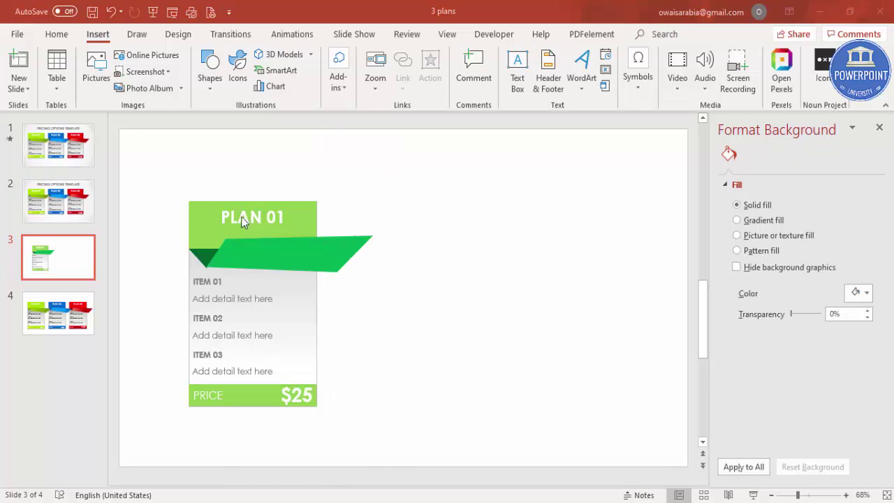
Step: Send the PLAN 01 header and triangle backward so the green banner sits in front
{"action": "left_click", "coordinate": [199, 220]}
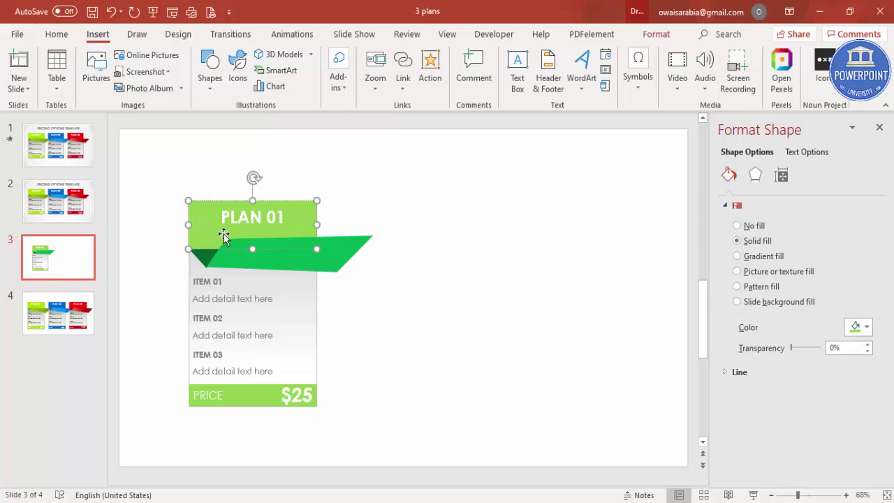
{"action": "left_click", "coordinate": [268, 215]}
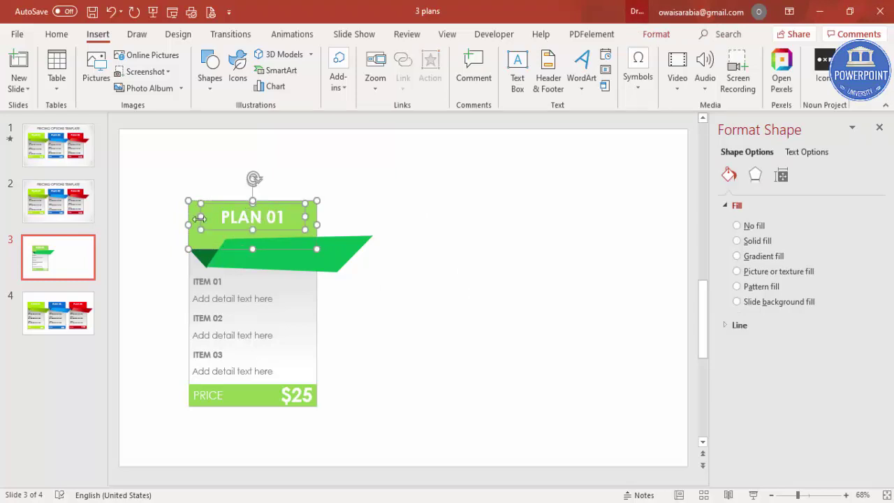
{"action": "left_click", "coordinate": [220, 260]}
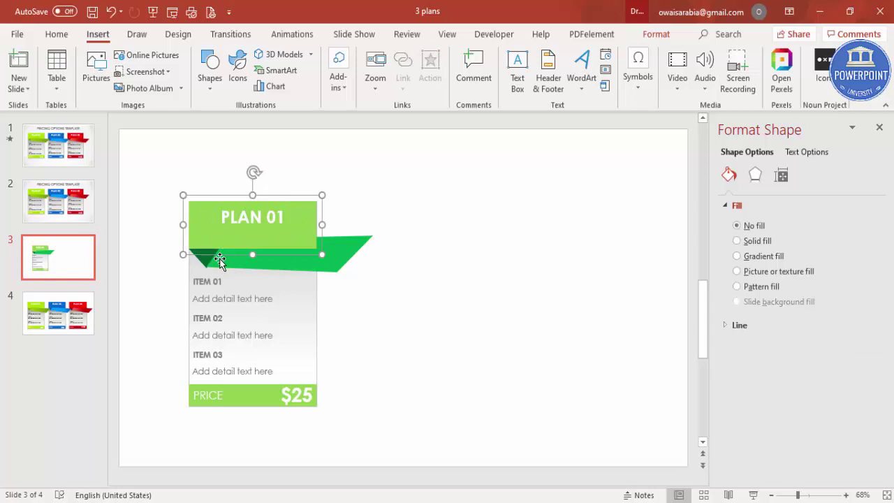
{"action": "left_click", "coordinate": [658, 35]}
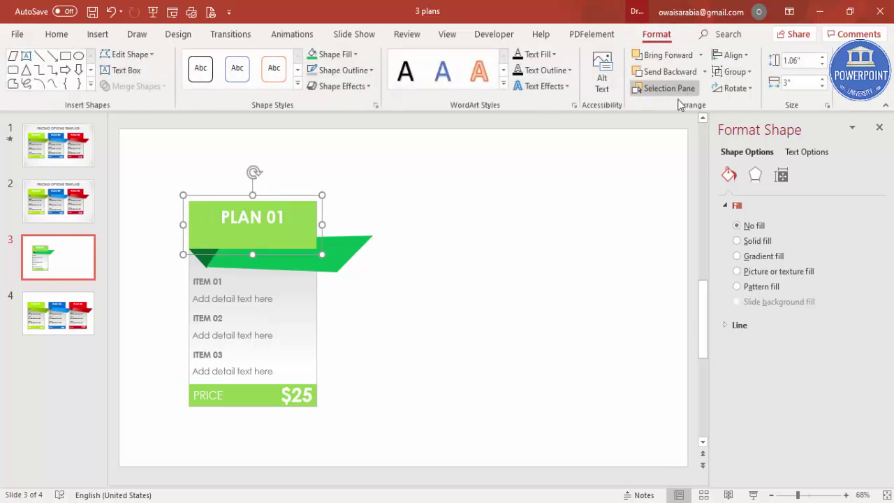
{"action": "left_click", "coordinate": [669, 71]}
{"action": "left_click", "coordinate": [534, 211]}
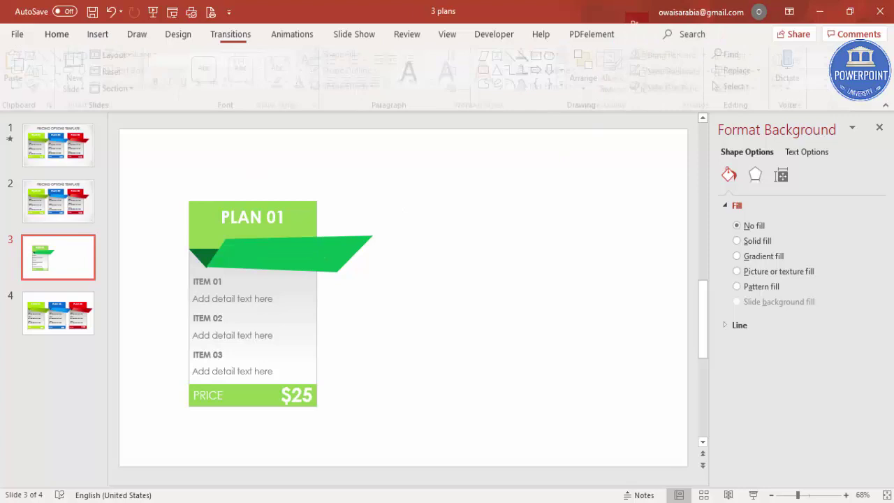
Step: Group the PRICE bar with the $25 shape and close the Format Shape pane
{"action": "left_click", "coordinate": [195, 281]}
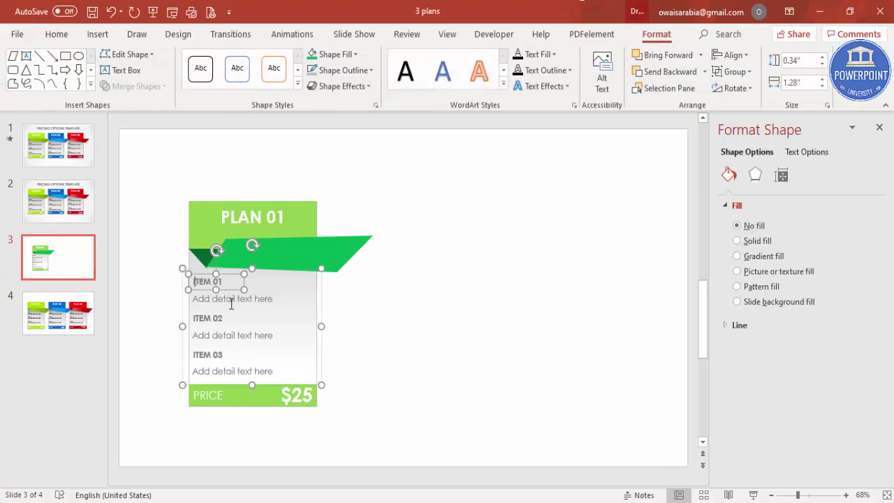
{"action": "left_click", "coordinate": [222, 424]}
{"action": "left_click_drag", "start_coordinate": [135, 381], "coordinate": [366, 443]}
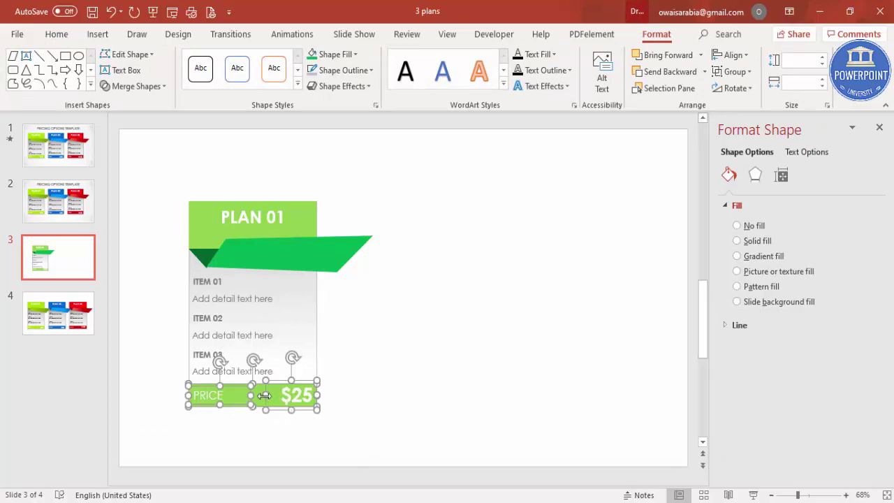
{"action": "key", "text": "ctrl+g"}
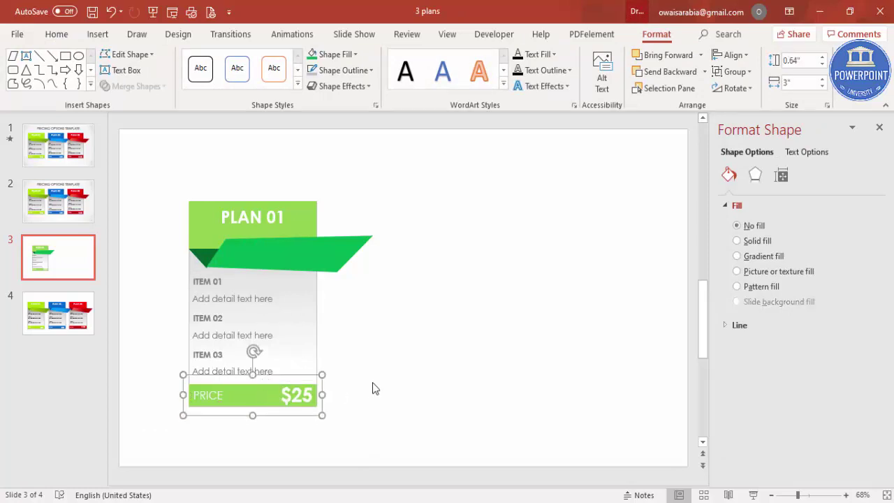
{"action": "left_click", "coordinate": [313, 210]}
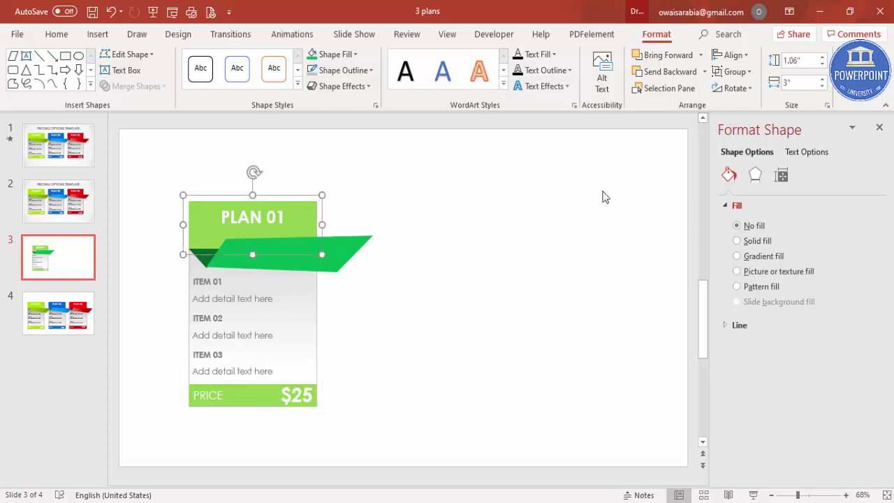
{"action": "left_click", "coordinate": [885, 129]}
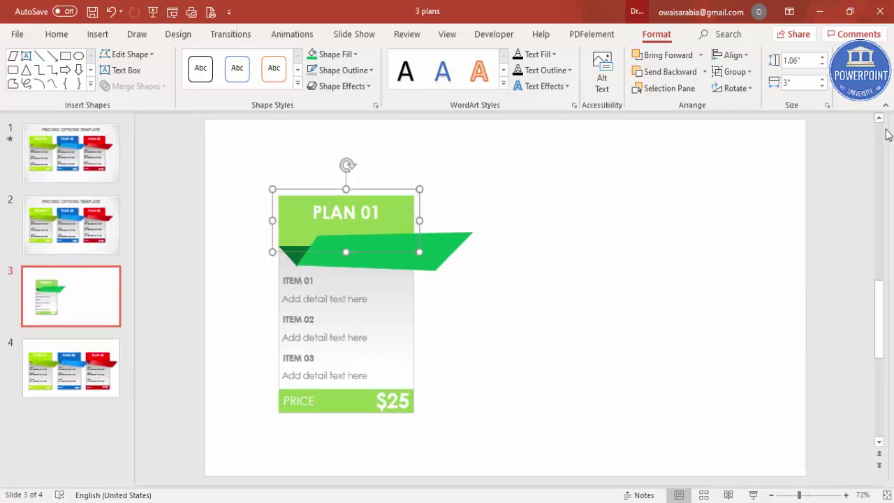
Step: Apply a Stretch entrance From Top to the PLAN 01 header group, then show the Animation Pane
{"action": "left_click", "coordinate": [288, 35]}
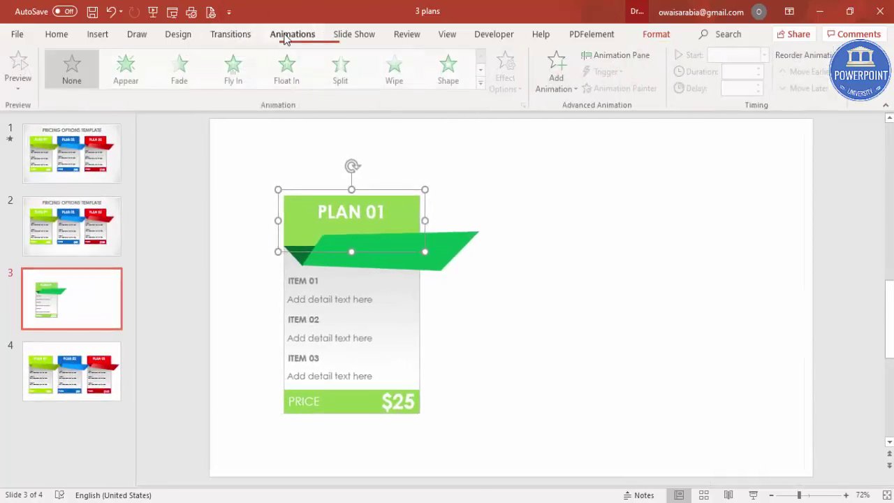
{"action": "left_click", "coordinate": [558, 93]}
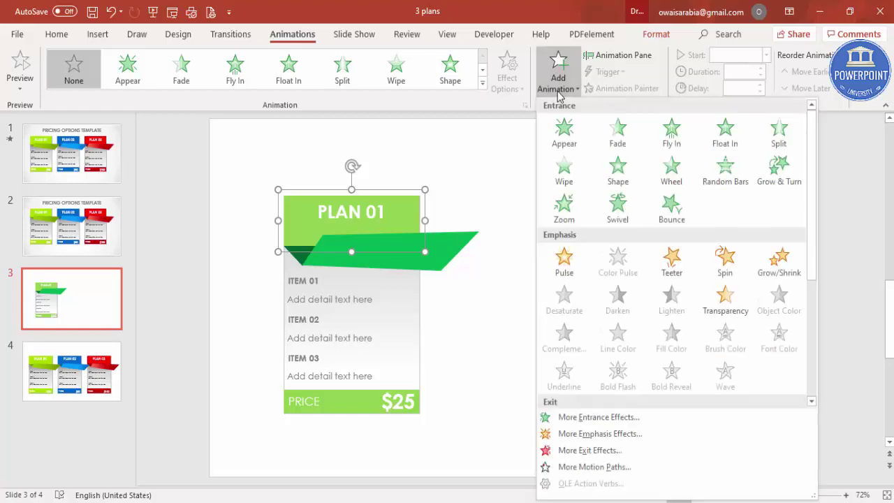
{"action": "left_click", "coordinate": [573, 416]}
{"action": "left_click", "coordinate": [394, 369]}
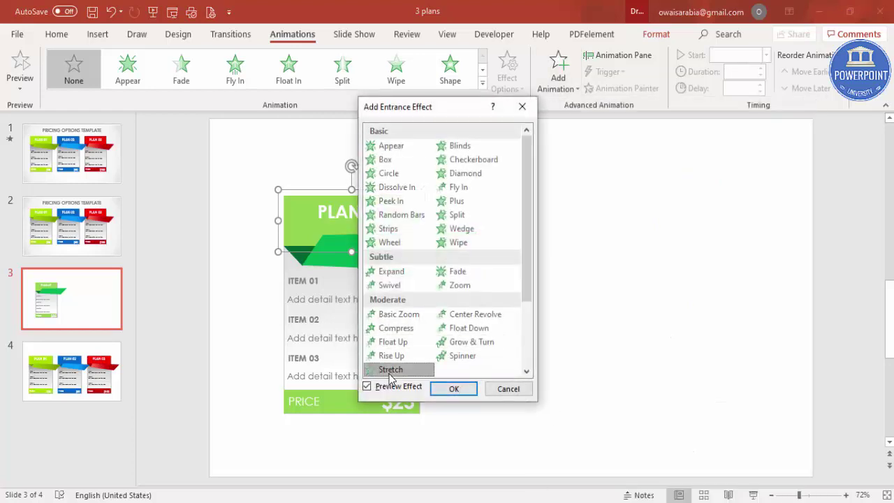
{"action": "left_click", "coordinate": [442, 388]}
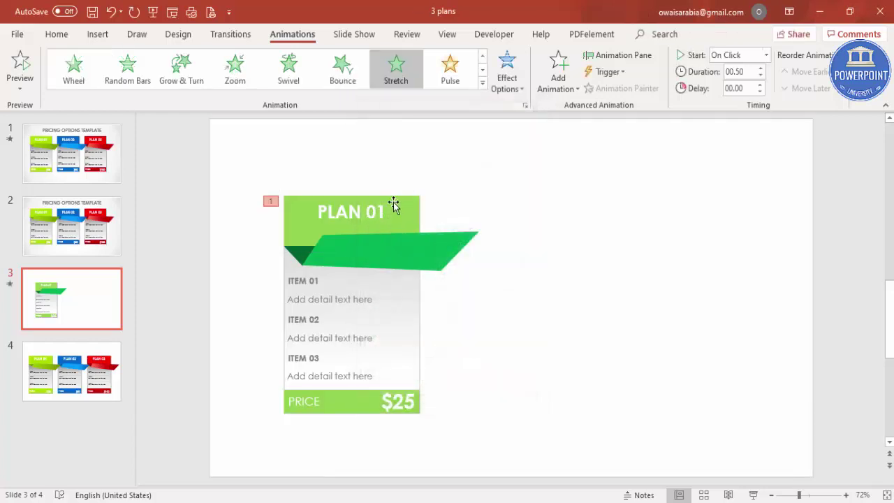
{"action": "left_click", "coordinate": [517, 88]}
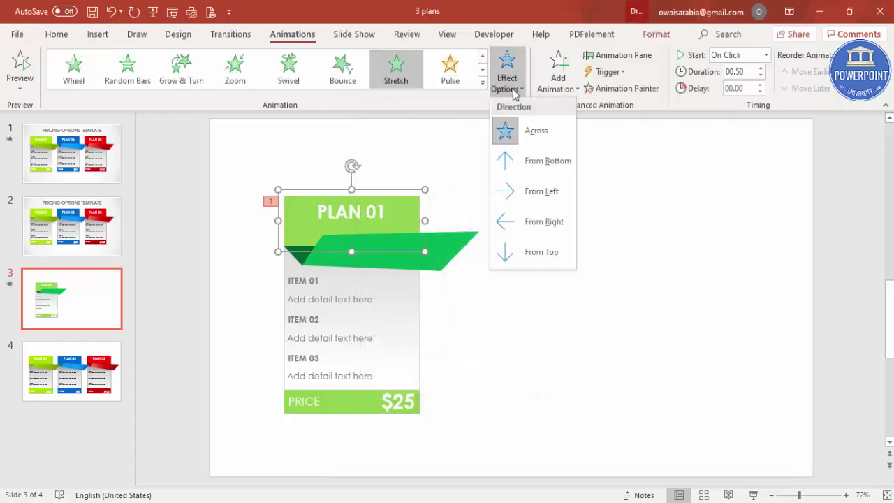
{"action": "left_click", "coordinate": [533, 264]}
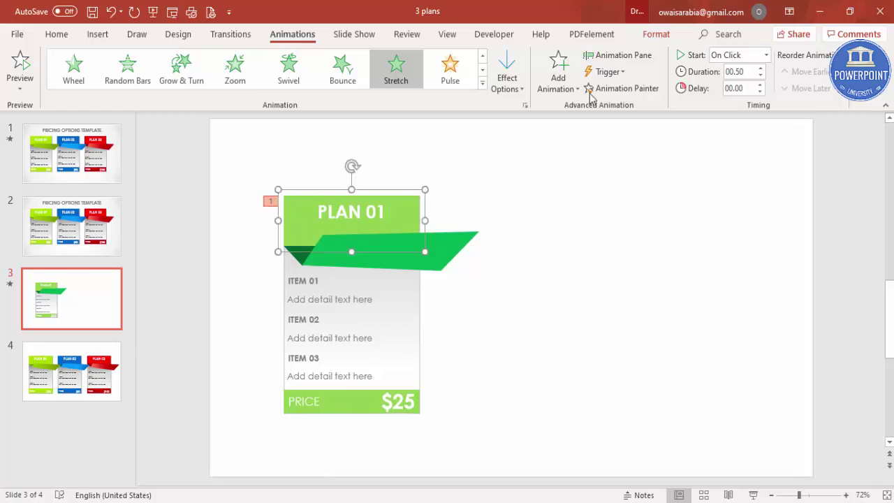
{"action": "left_click", "coordinate": [619, 54]}
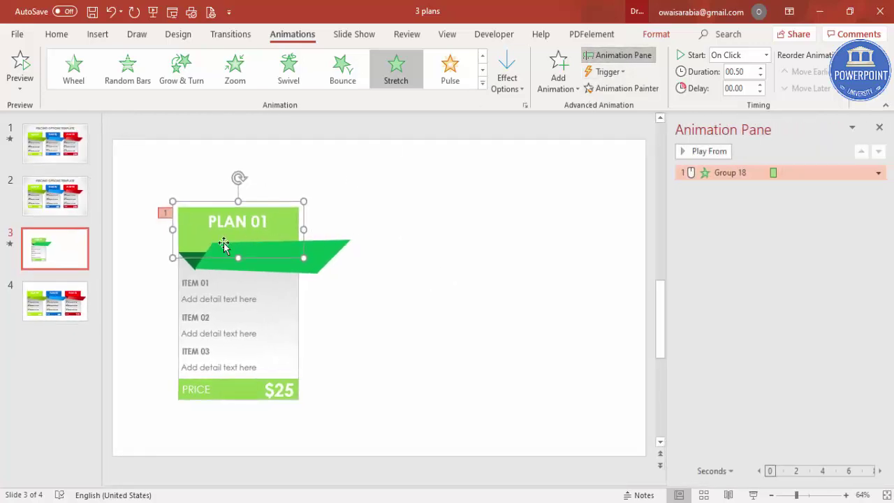
Step: Give the dark triangle a Wipe entrance from the top, starting After Previous
{"action": "left_click", "coordinate": [433, 255]}
{"action": "left_click", "coordinate": [190, 256]}
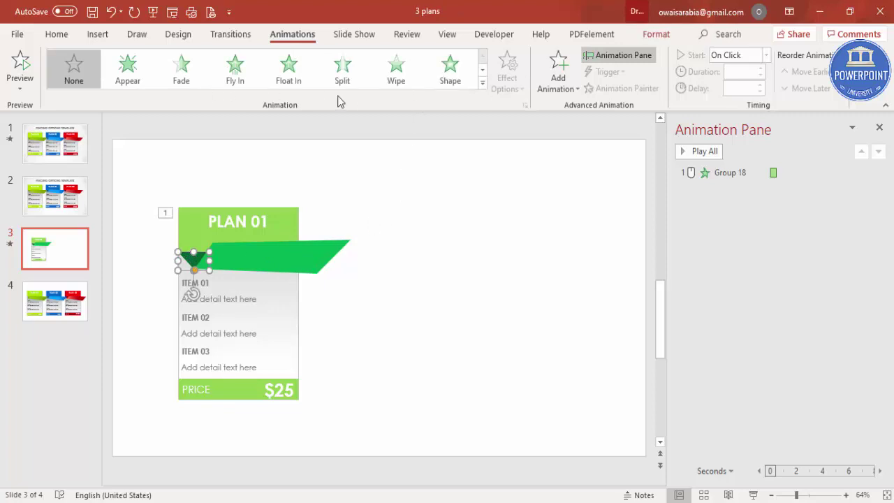
{"action": "left_click", "coordinate": [393, 76]}
{"action": "left_click", "coordinate": [524, 88]}
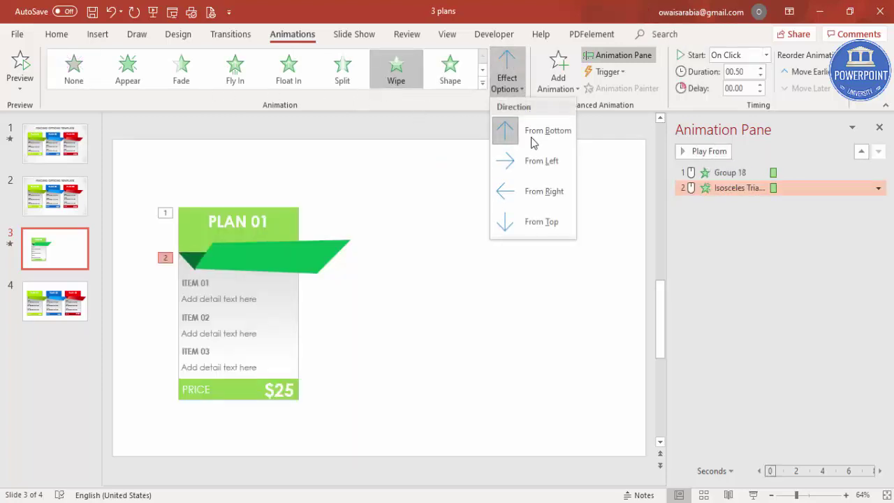
{"action": "left_click", "coordinate": [532, 220]}
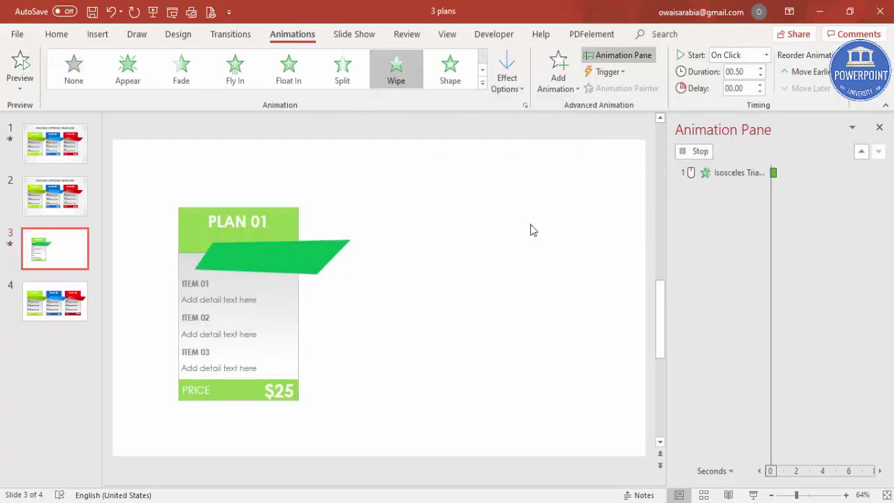
{"action": "left_click", "coordinate": [766, 54]}
{"action": "left_click", "coordinate": [737, 97]}
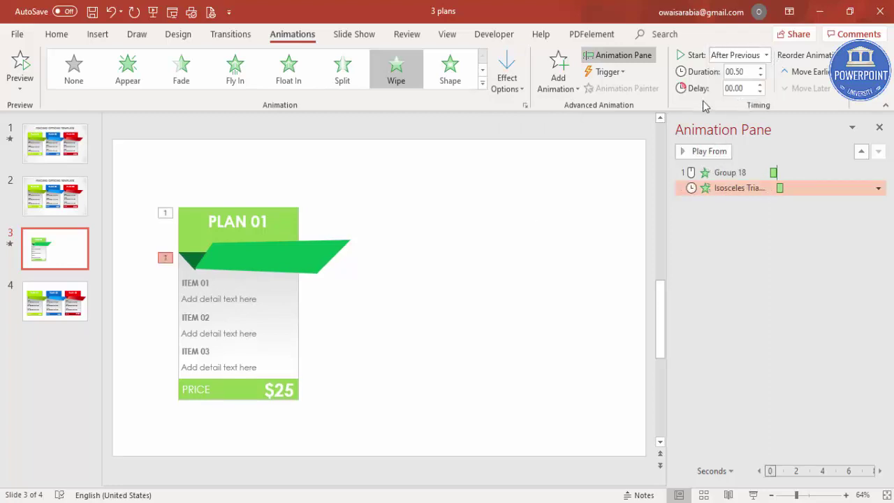
Step: Give the green ribbon a Wipe entrance starting After Previous, then preview all animations
{"action": "left_click", "coordinate": [294, 253]}
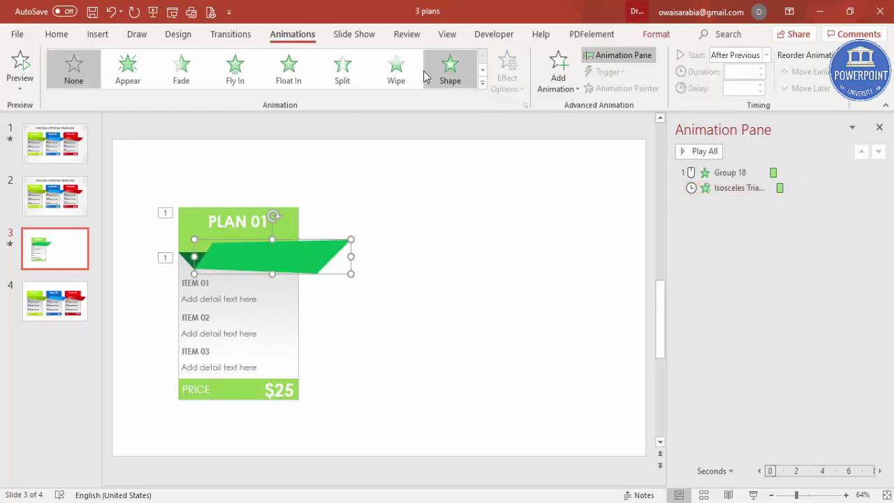
{"action": "left_click", "coordinate": [393, 69]}
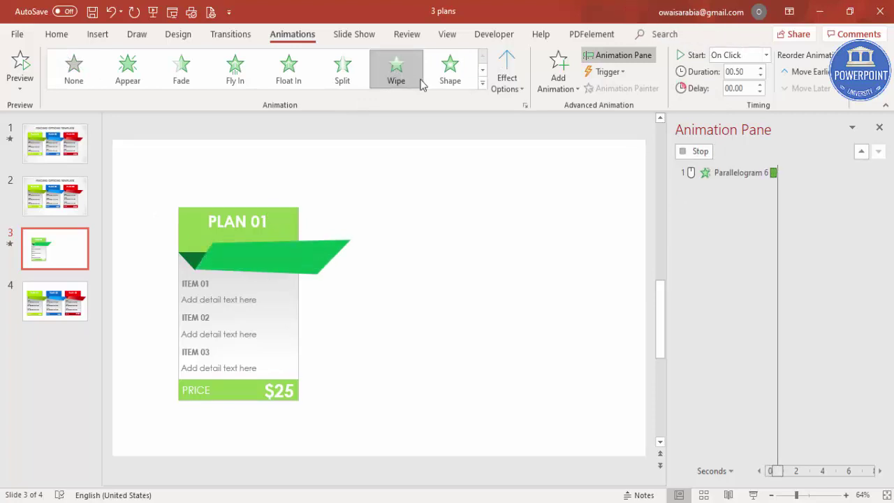
{"action": "left_click", "coordinate": [506, 84]}
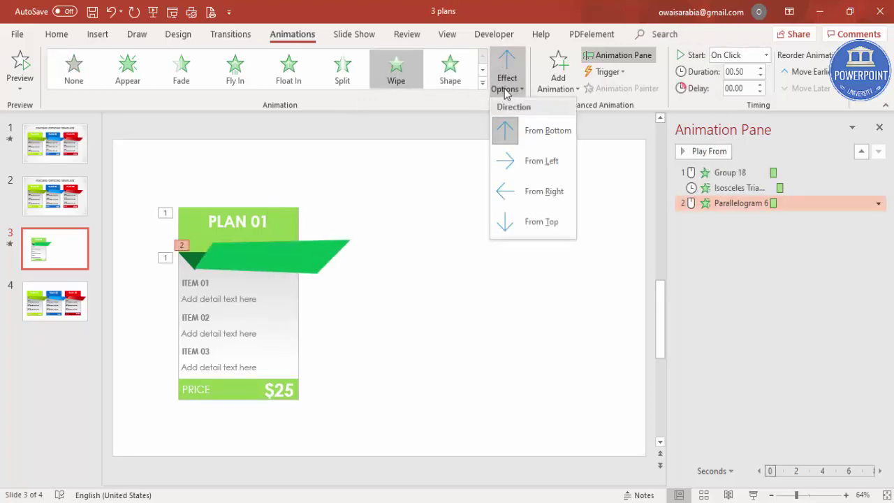
{"action": "left_click", "coordinate": [767, 55]}
{"action": "left_click", "coordinate": [737, 97]}
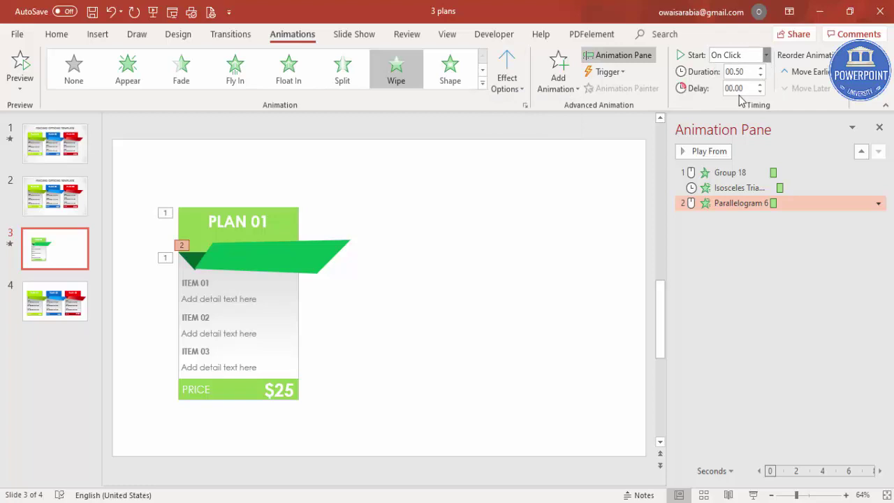
{"action": "left_click", "coordinate": [575, 203]}
{"action": "left_click", "coordinate": [692, 157]}
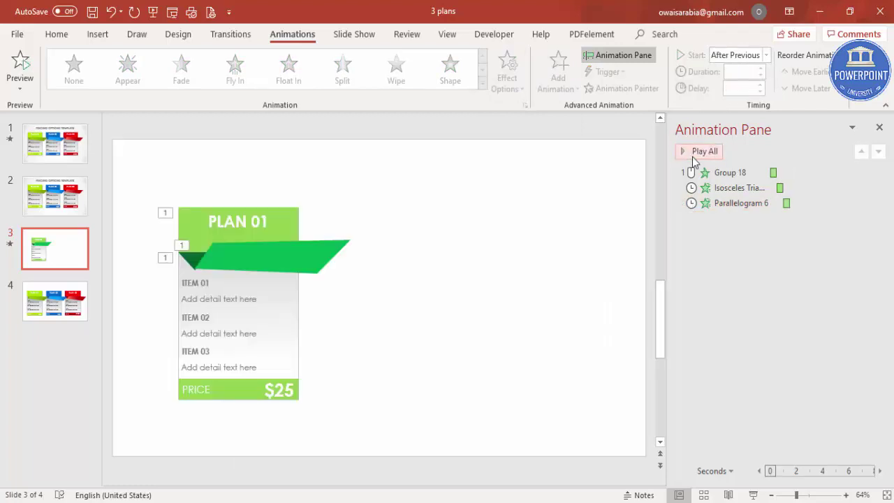
{"action": "left_click", "coordinate": [195, 293]}
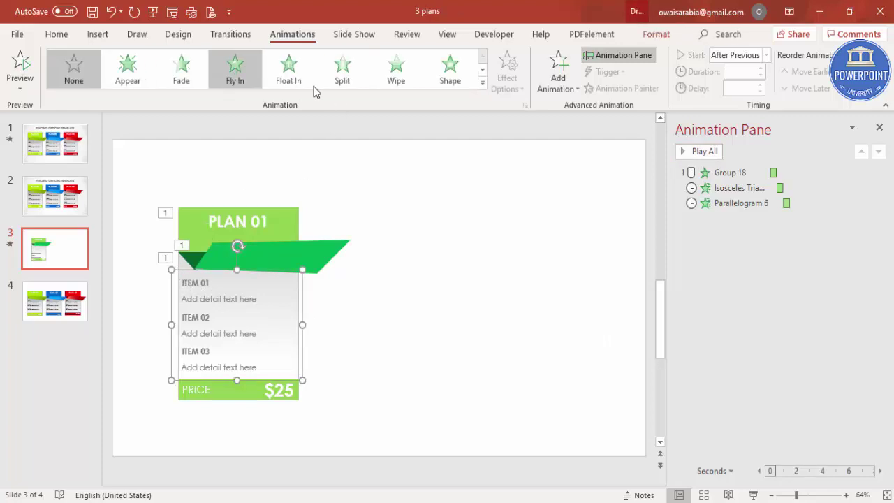
Step: Give the item list a Stretch entrance From Top, starting After Previous
{"action": "left_click", "coordinate": [556, 78]}
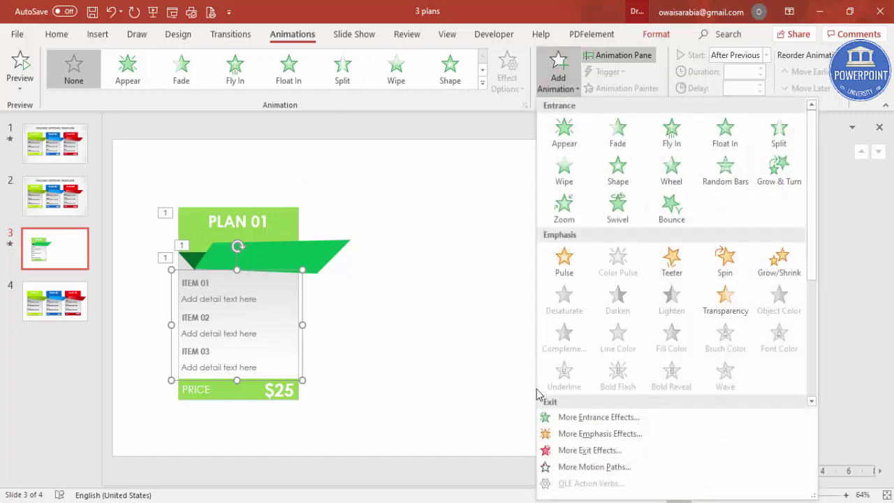
{"action": "left_click", "coordinate": [572, 417]}
{"action": "left_click", "coordinate": [412, 369]}
{"action": "left_click", "coordinate": [447, 388]}
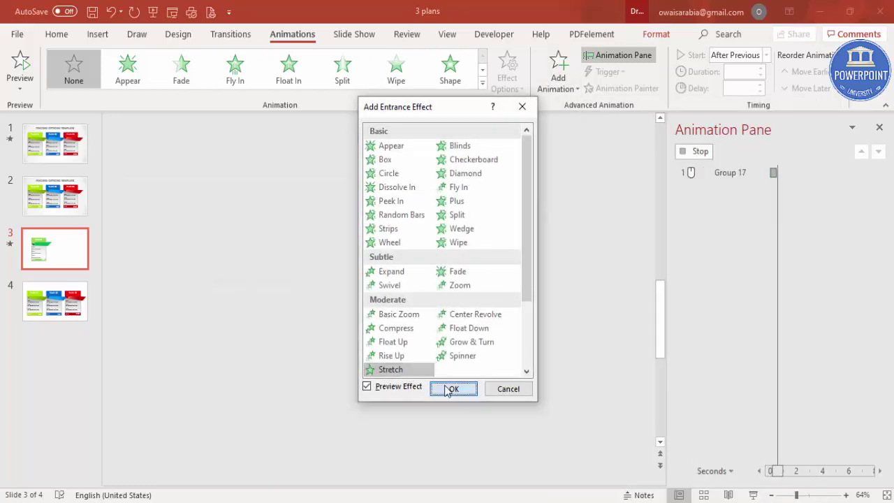
{"action": "left_click", "coordinate": [507, 73]}
{"action": "left_click", "coordinate": [545, 262]}
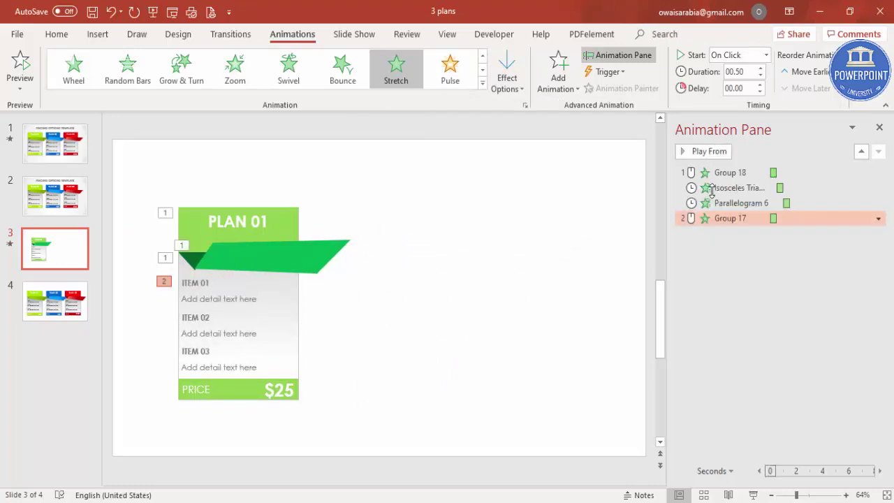
{"action": "left_click", "coordinate": [766, 54]}
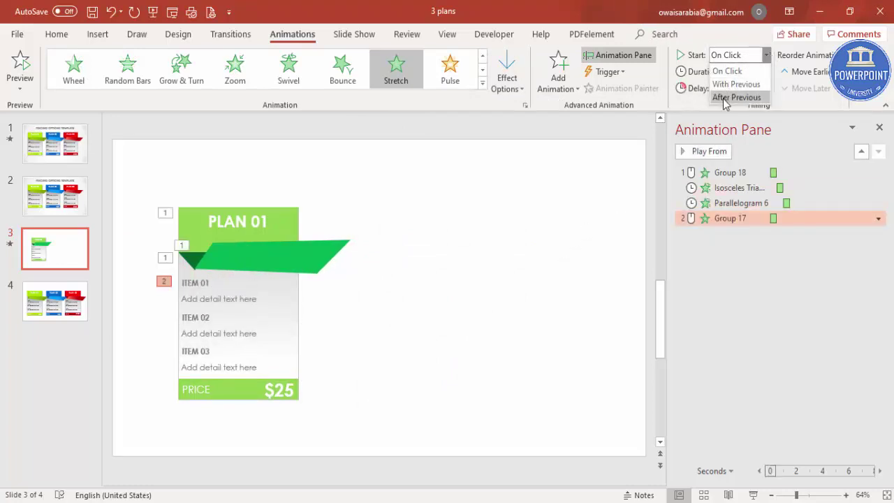
{"action": "left_click", "coordinate": [736, 97]}
Step: Give the PRICE bar group a Peek In entrance From Top, After Previous, then play all animations
{"action": "left_click_drag", "start_coordinate": [372, 413], "coordinate": [116, 369]}
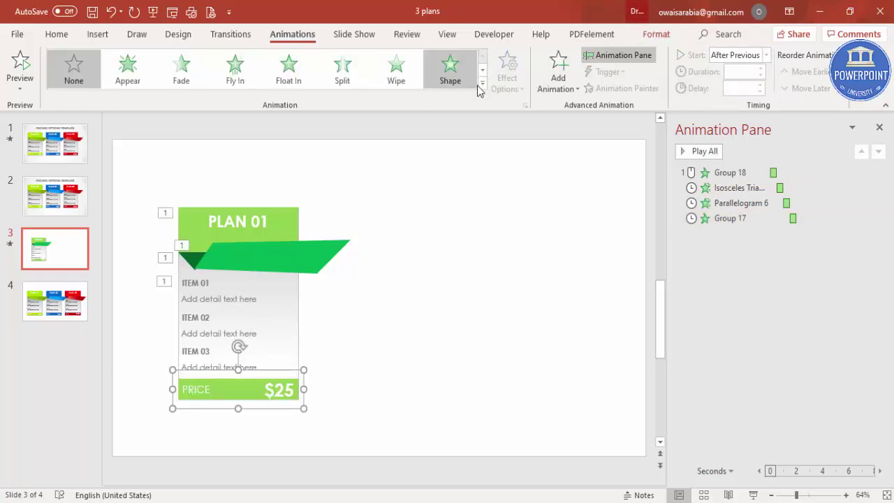
{"action": "left_click", "coordinate": [561, 83]}
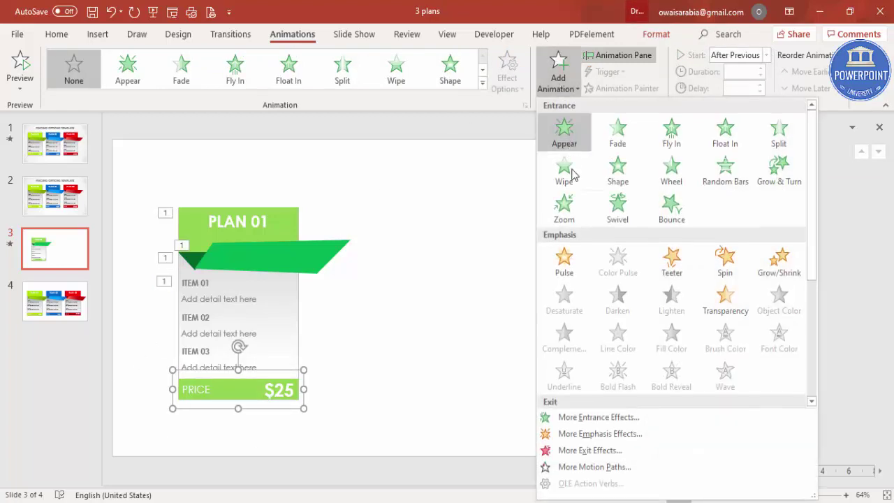
{"action": "left_click", "coordinate": [592, 417]}
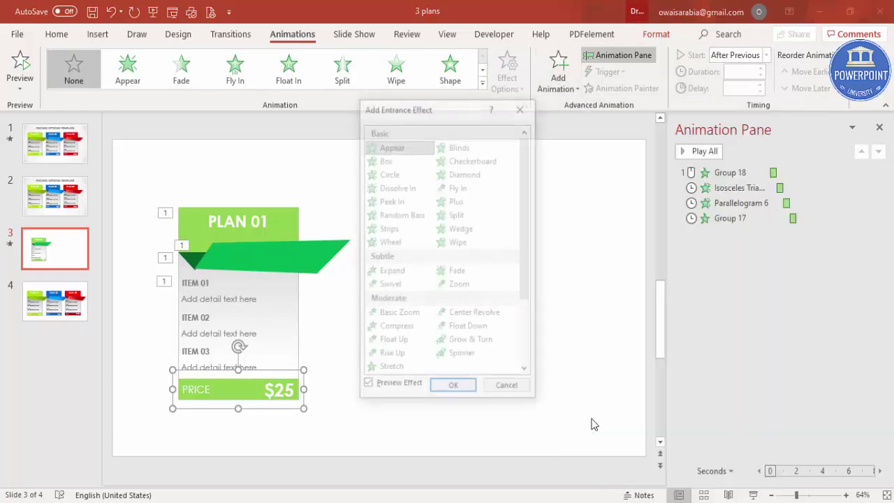
{"action": "left_click", "coordinate": [391, 201]}
{"action": "left_click", "coordinate": [453, 389]}
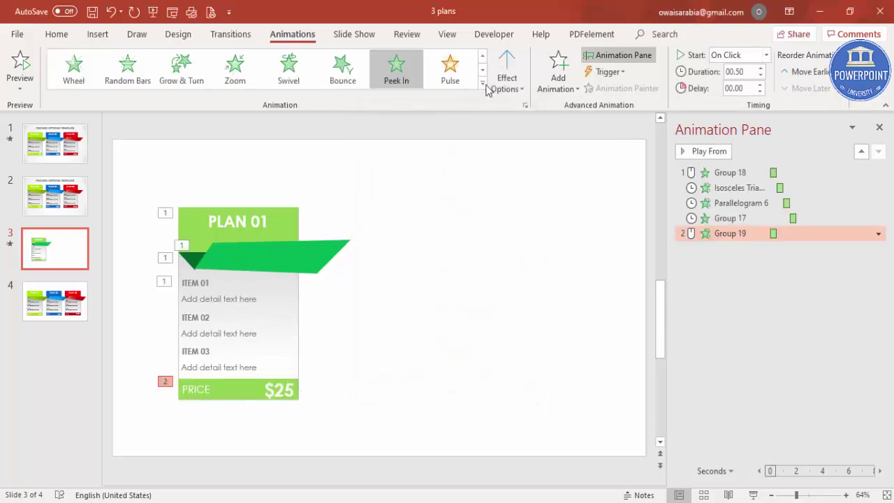
{"action": "left_click", "coordinate": [504, 82]}
{"action": "left_click", "coordinate": [547, 222]}
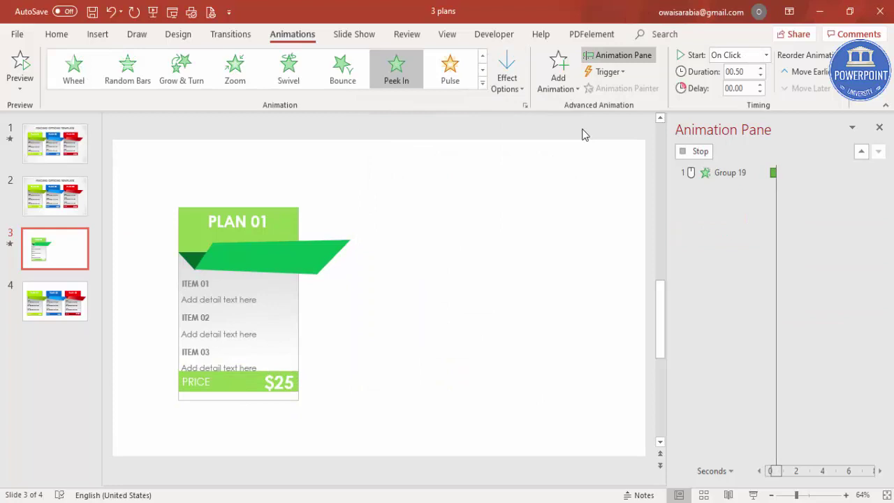
{"action": "left_click", "coordinate": [765, 55]}
{"action": "left_click", "coordinate": [739, 96]}
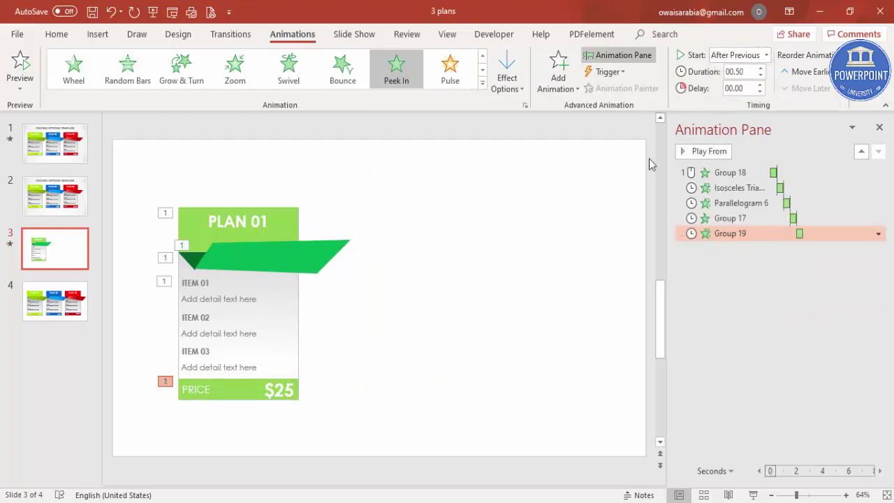
{"action": "left_click", "coordinate": [600, 186]}
{"action": "left_click", "coordinate": [700, 152]}
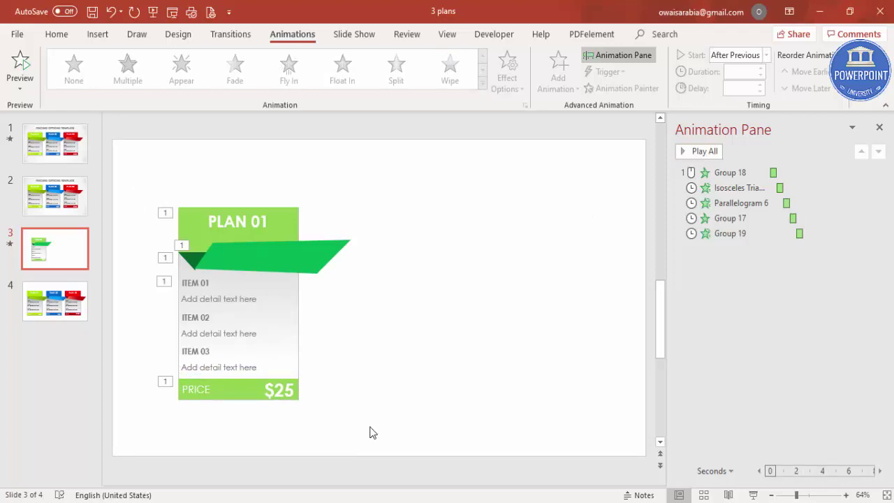
Step: Nudge the whole PLAN 01 card left and place an animated duplicate beside it
{"action": "left_click_drag", "start_coordinate": [370, 431], "coordinate": [153, 170]}
{"action": "left_click", "coordinate": [435, 311]}
{"action": "key", "text": "ctrl+a"}
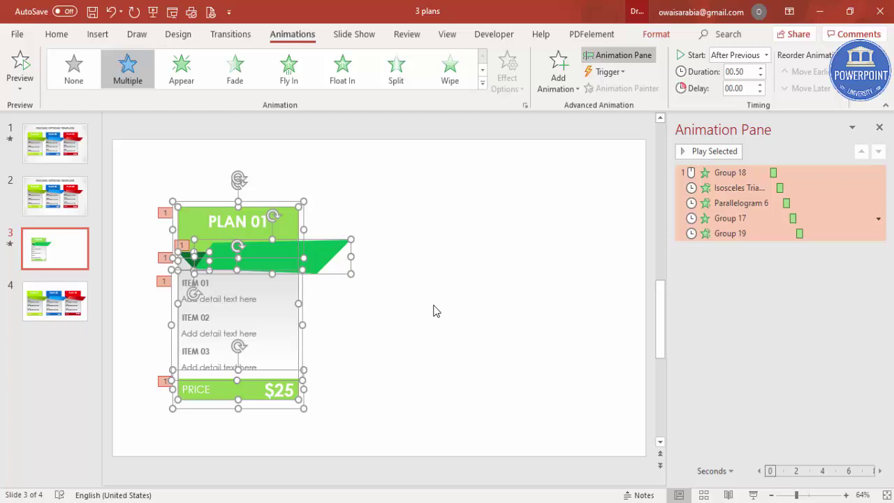
{"action": "key", "text": "Left"}
{"action": "key", "text": "Left"}
{"action": "key", "text": "Left"}
{"action": "key", "text": "Left"}
{"action": "key", "text": "Left"}
{"action": "key", "text": "Left"}
{"action": "key", "text": "Left"}
{"action": "key", "text": "Left"}
{"action": "key", "text": "Left"}
{"action": "key", "text": "Left"}
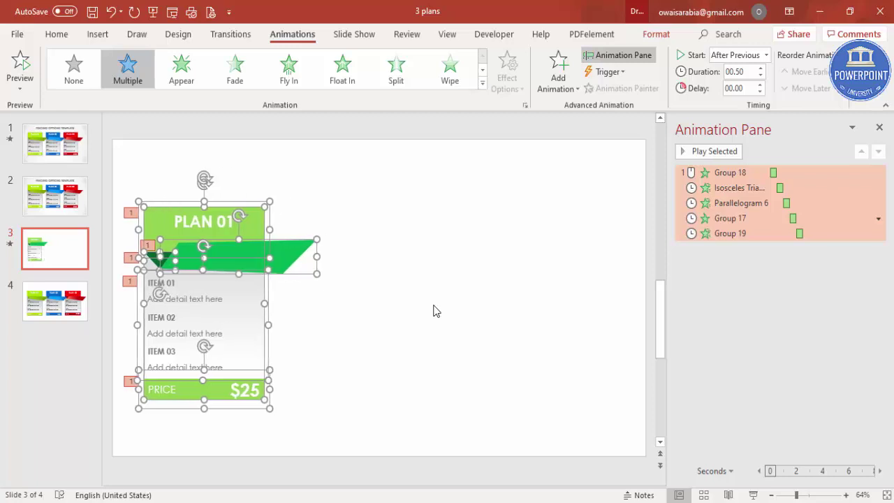
{"action": "key", "text": "ctrl+d"}
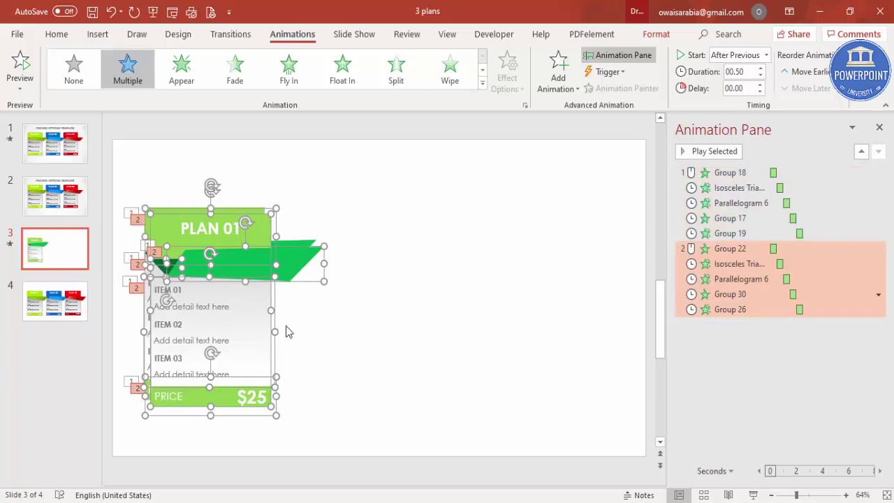
{"action": "left_click_drag", "start_coordinate": [328, 340], "coordinate": [408, 334]}
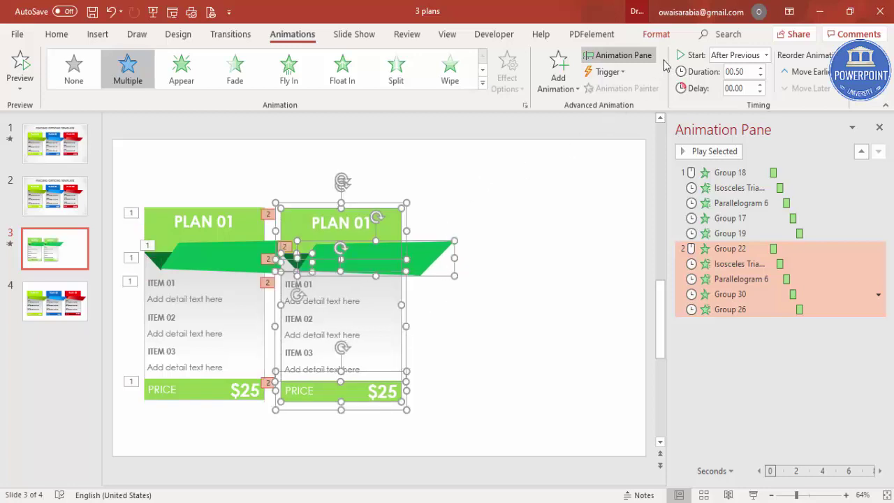
Step: Adjust the second card's stacking order and nudge it slightly right
{"action": "left_click", "coordinate": [655, 33]}
{"action": "left_click", "coordinate": [704, 72]}
{"action": "left_click", "coordinate": [672, 103]}
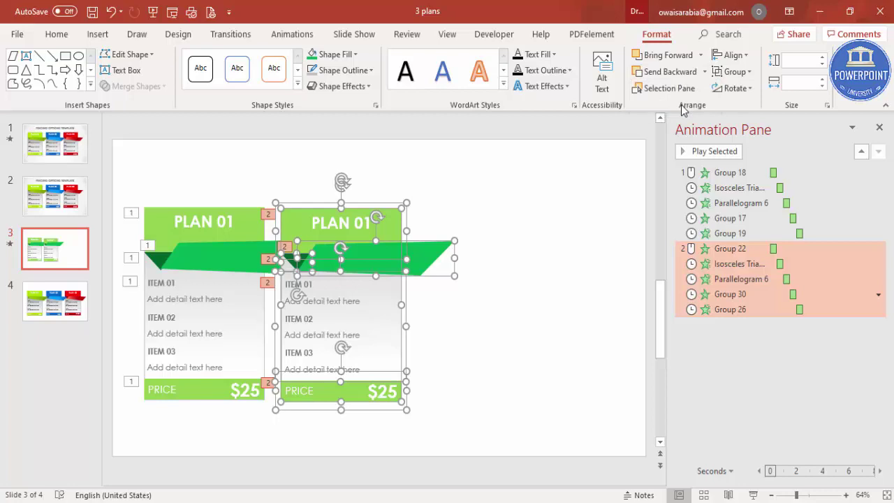
{"action": "left_click", "coordinate": [557, 272]}
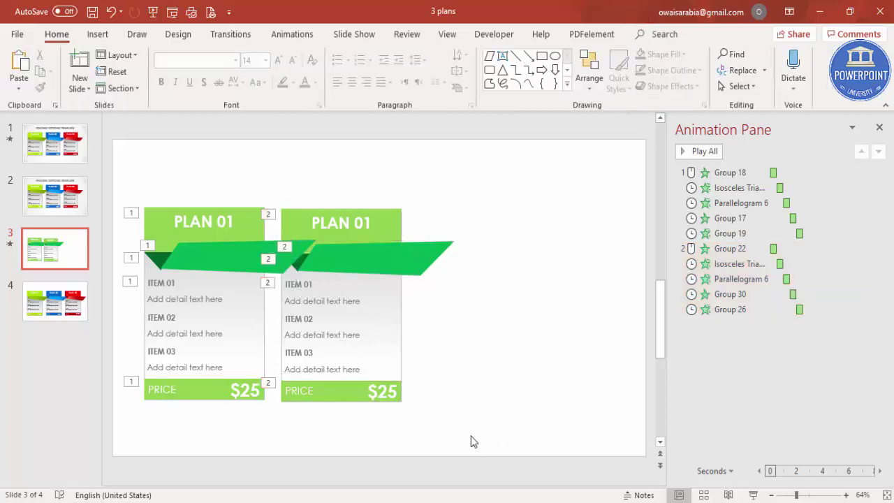
{"action": "left_click_drag", "start_coordinate": [471, 436], "coordinate": [277, 167]}
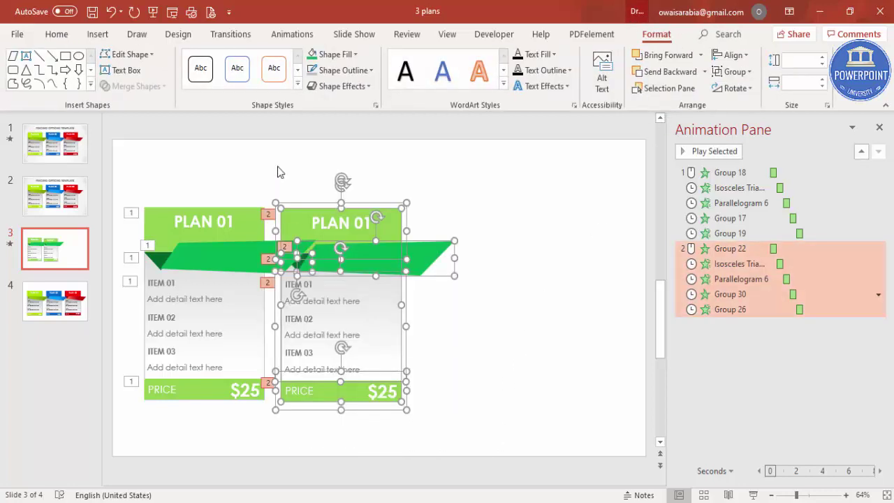
{"action": "key", "text": "Right"}
{"action": "key", "text": "Right"}
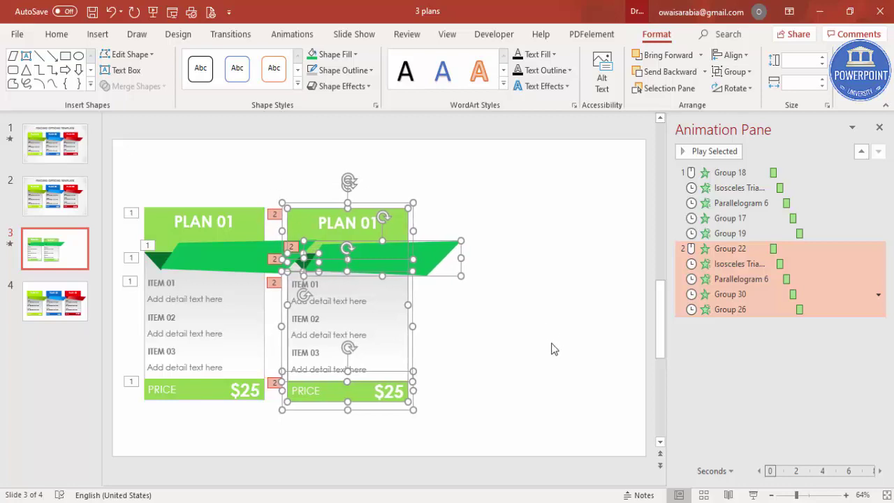
Step: Duplicate the second card into a third on its right and send it to the back
{"action": "key", "text": "ctrl+d"}
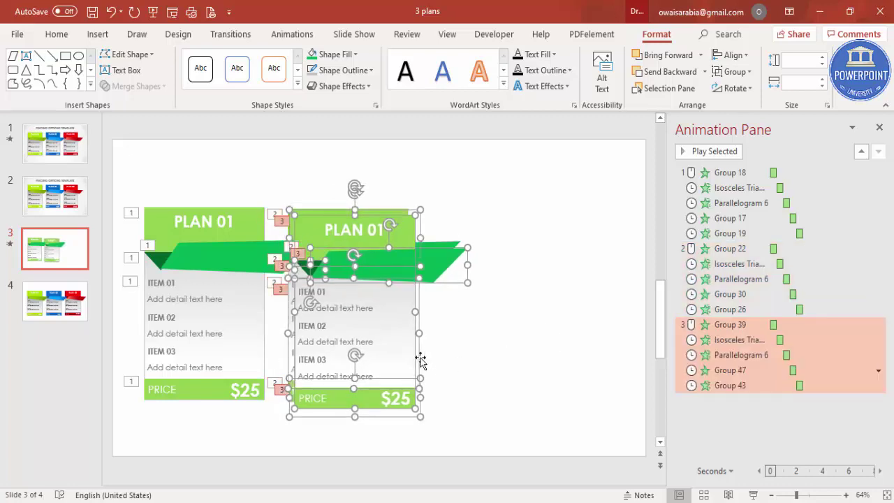
{"action": "left_click_drag", "start_coordinate": [433, 353], "coordinate": [552, 349]}
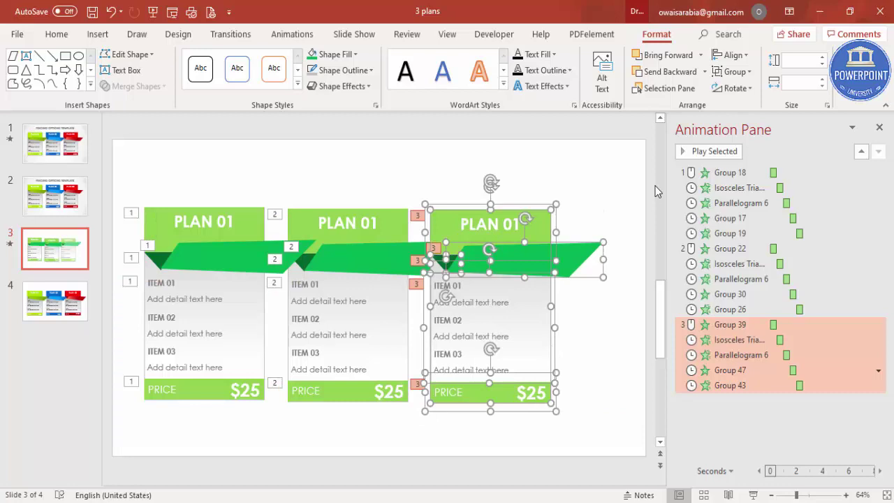
{"action": "left_click", "coordinate": [704, 72]}
{"action": "left_click", "coordinate": [690, 111]}
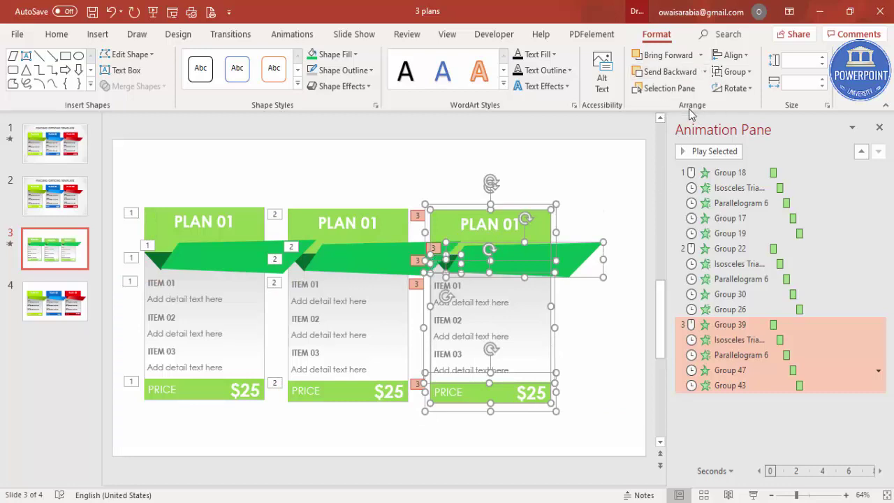
{"action": "left_click", "coordinate": [612, 158]}
{"action": "left_click", "coordinate": [371, 222]}
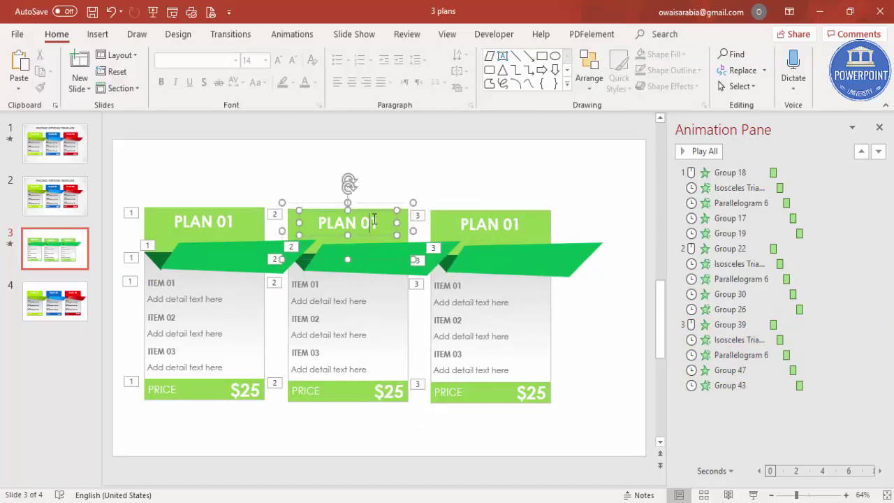
Step: Retitle the second and third cards to PLAN 02 and PLAN 03
{"action": "key", "text": "Delete"}
{"action": "type", "text": "2"}
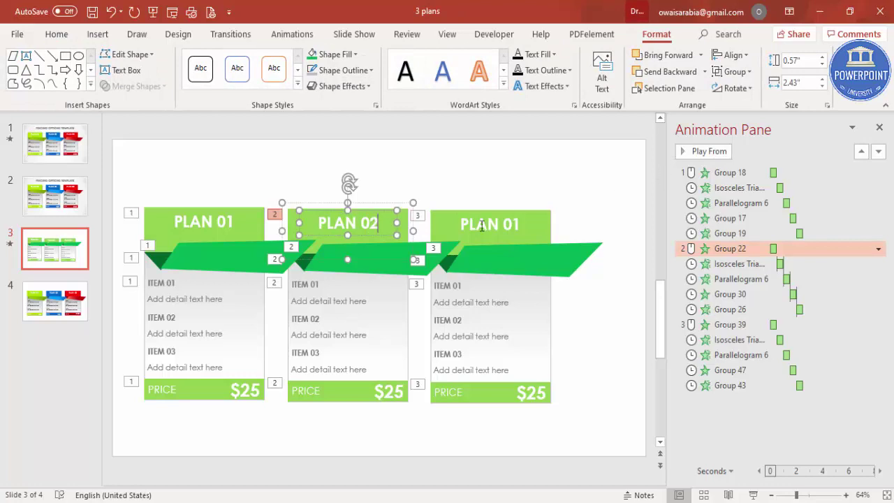
{"action": "left_click", "coordinate": [514, 231]}
{"action": "key", "text": "Delete"}
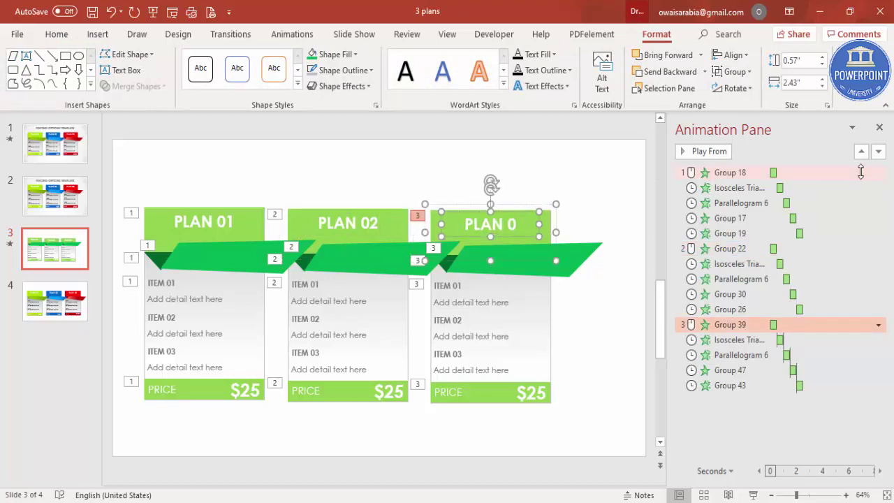
{"action": "type", "text": "3"}
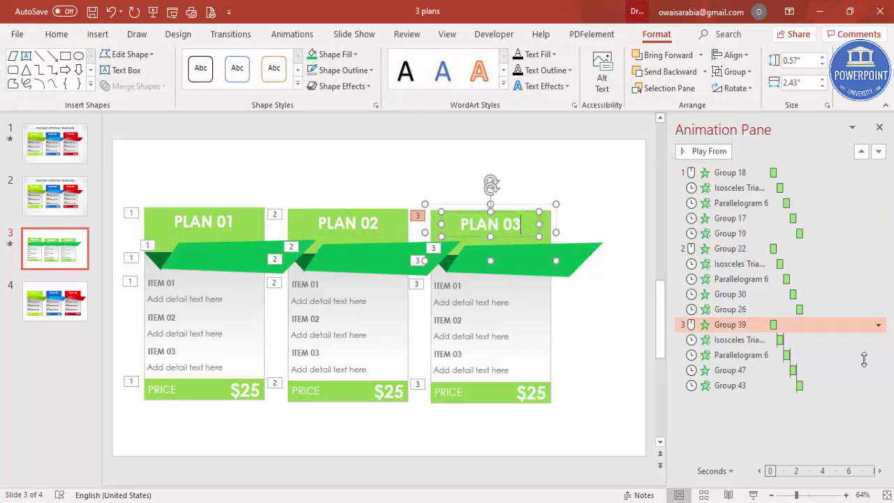
Step: Change the second card's price to $50 and the third to $100, widening the third price box
{"action": "left_click", "coordinate": [403, 393]}
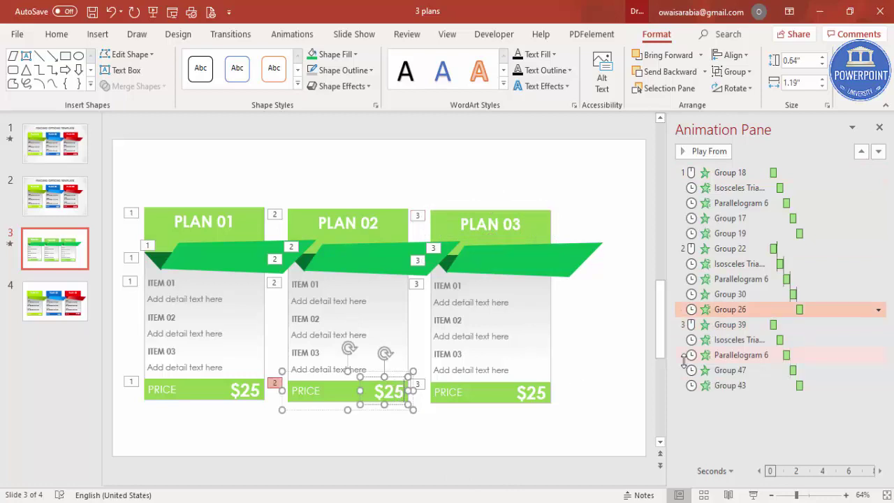
{"action": "key", "text": "BackSpace"}
{"action": "key", "text": "BackSpace"}
{"action": "type", "text": "50"}
{"action": "left_click", "coordinate": [526, 391]}
{"action": "left_click_drag", "start_coordinate": [526, 391], "coordinate": [552, 393]}
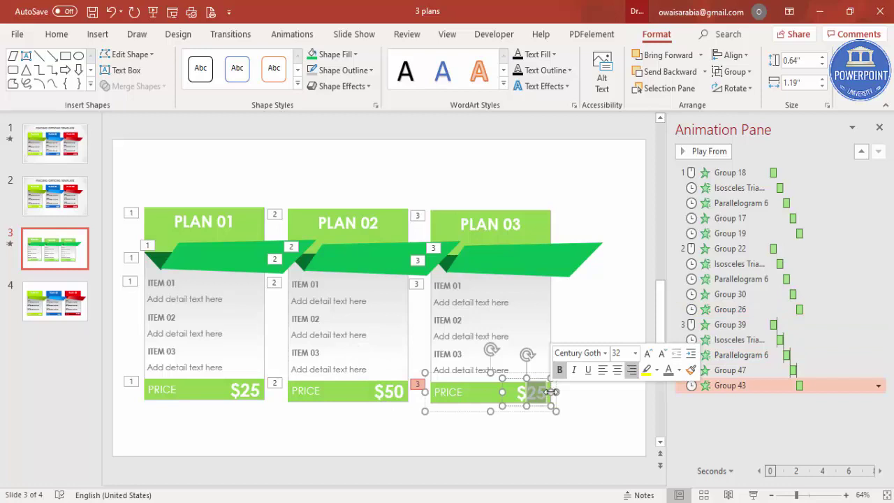
{"action": "type", "text": "10"}
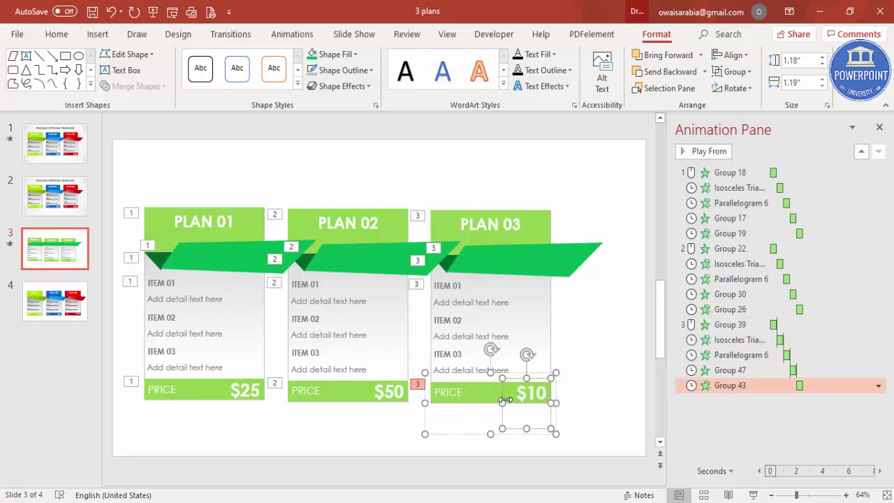
{"action": "left_click_drag", "start_coordinate": [504, 399], "coordinate": [487, 399]}
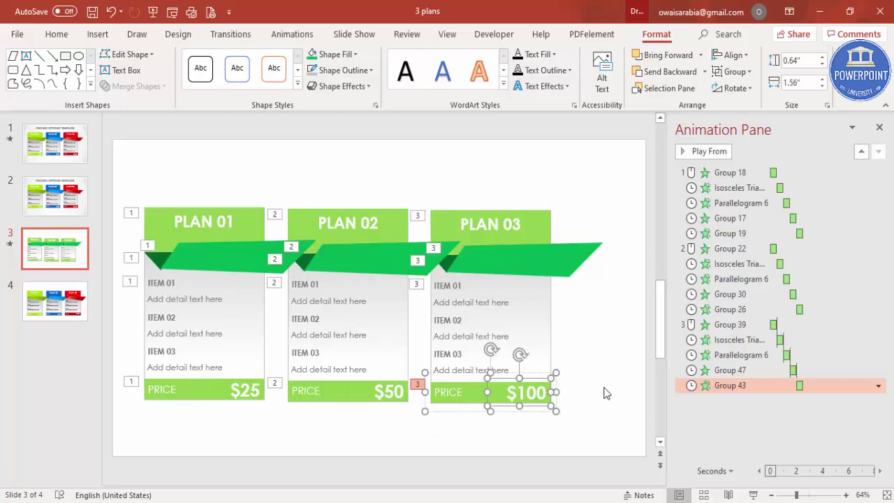
{"action": "left_click", "coordinate": [607, 393]}
{"action": "left_click", "coordinate": [402, 213]}
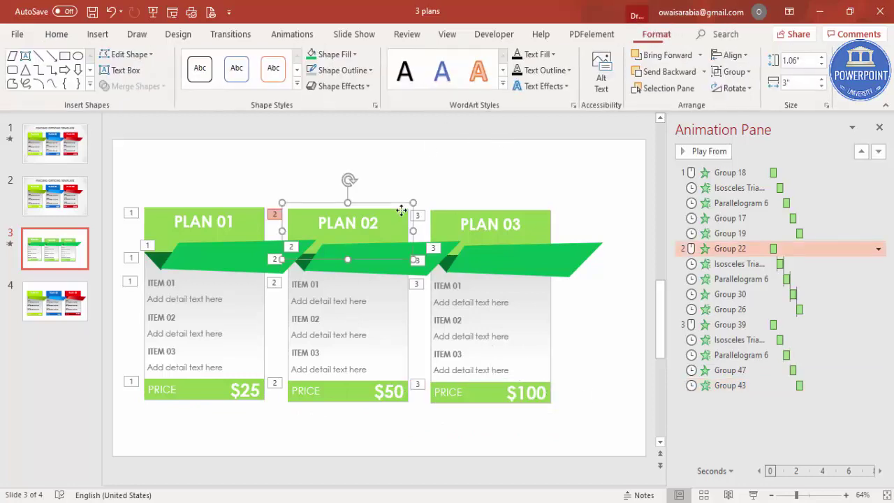
Step: Fill the PLAN 02 header with red
{"action": "left_click", "coordinate": [334, 53]}
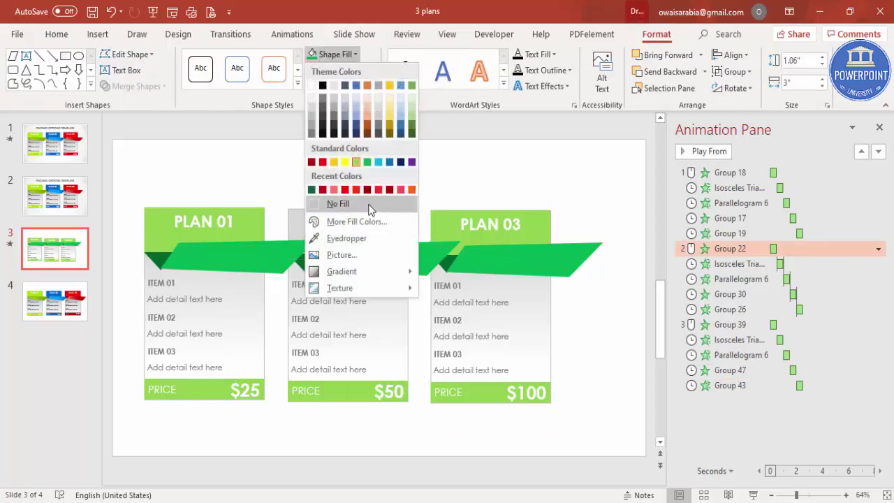
{"action": "left_click", "coordinate": [323, 162]}
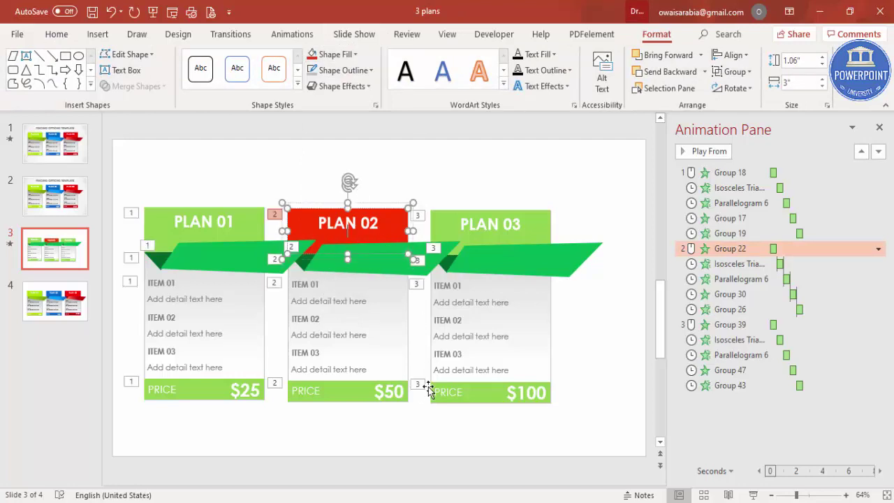
{"action": "left_click", "coordinate": [407, 162]}
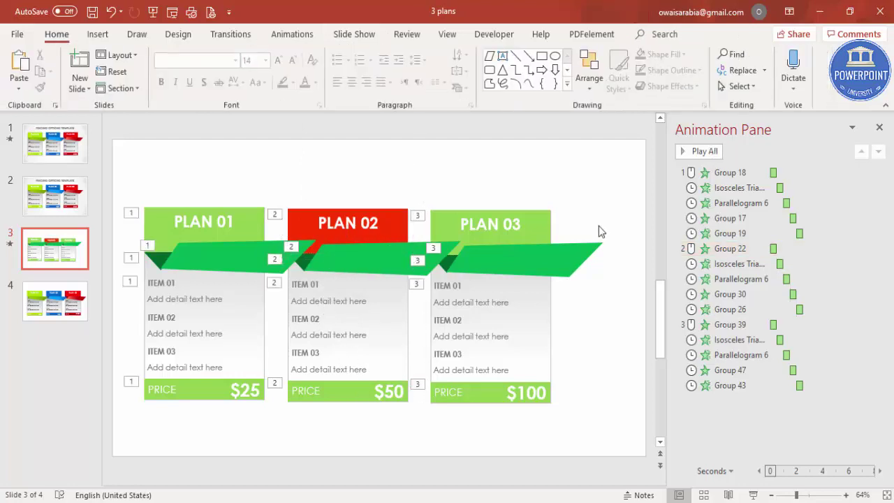
Step: Fill the PLAN 03 header with blue
{"action": "left_click", "coordinate": [545, 220]}
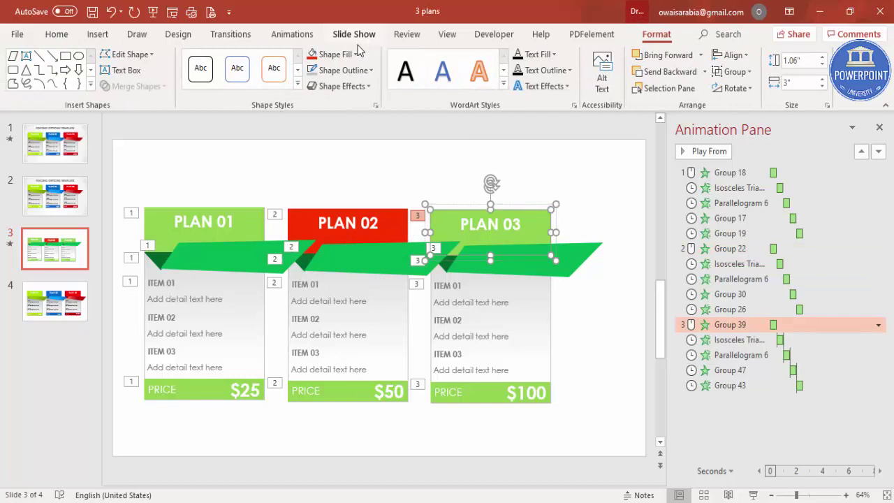
{"action": "left_click", "coordinate": [351, 56]}
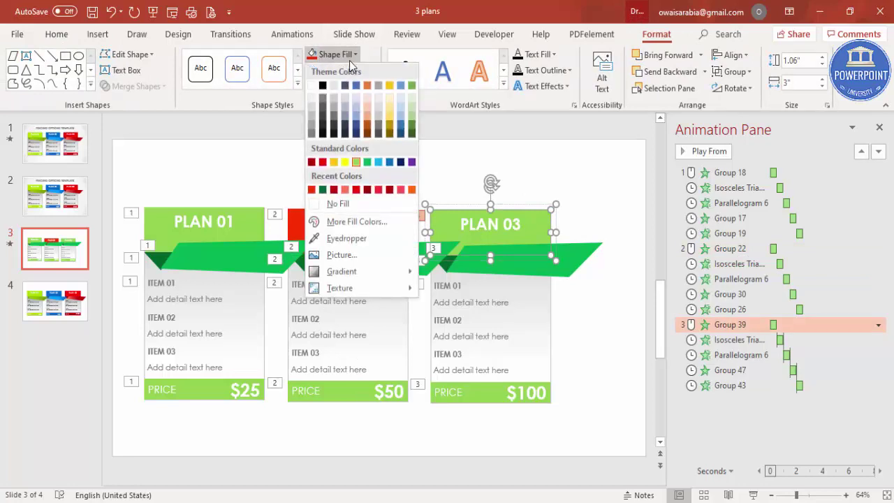
{"action": "left_click", "coordinate": [389, 163]}
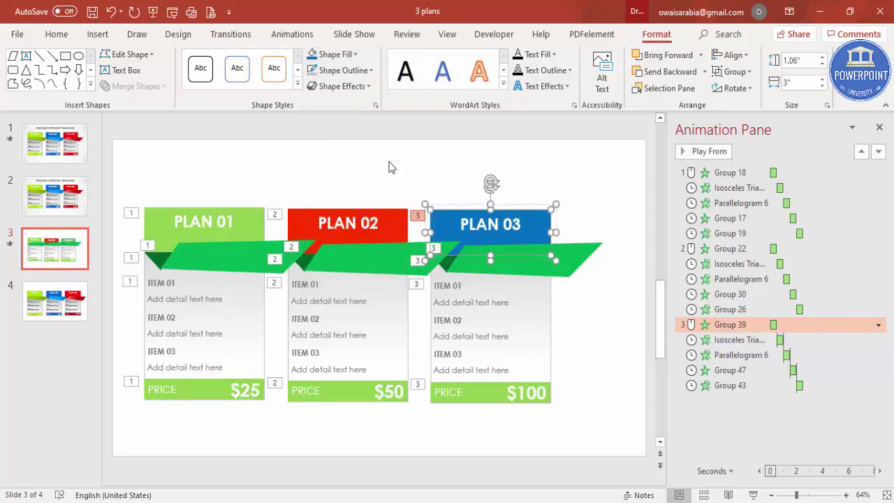
{"action": "left_click", "coordinate": [385, 174]}
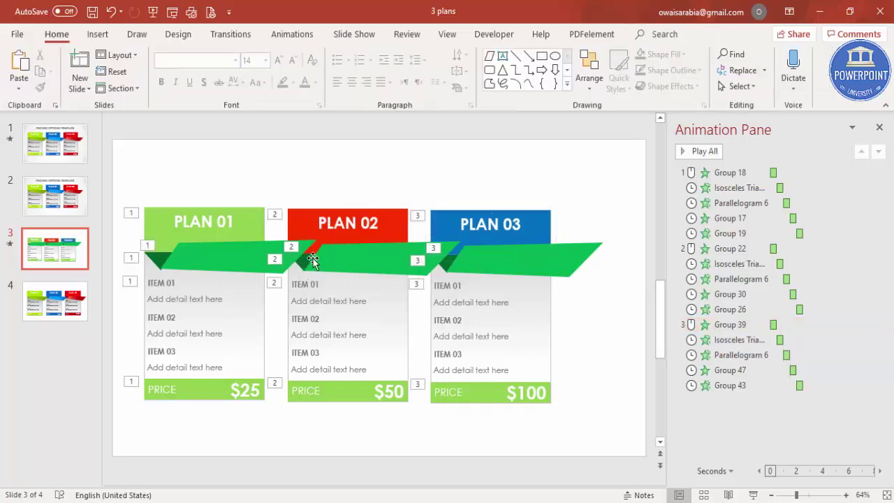
Step: Fill the PLAN 02 fold triangle dark red and its ribbon pink-red
{"action": "left_click", "coordinate": [302, 265]}
{"action": "left_click", "coordinate": [354, 55]}
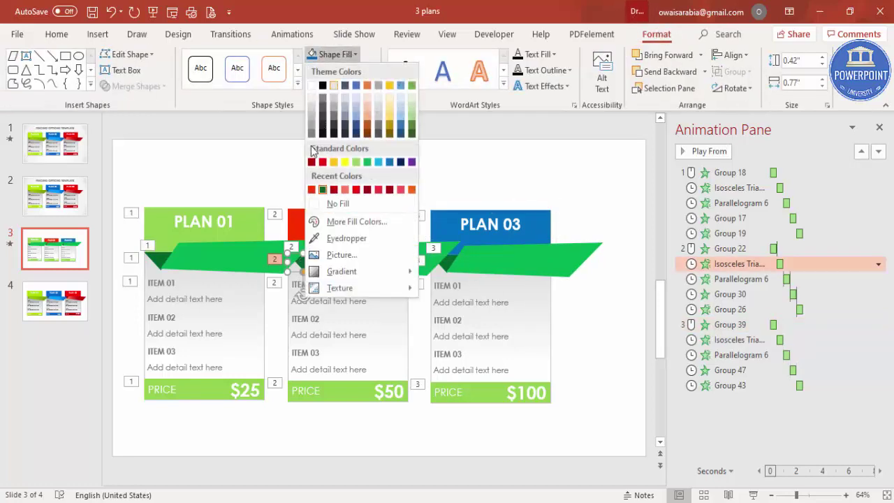
{"action": "left_click", "coordinate": [366, 190]}
{"action": "left_click", "coordinate": [351, 260]}
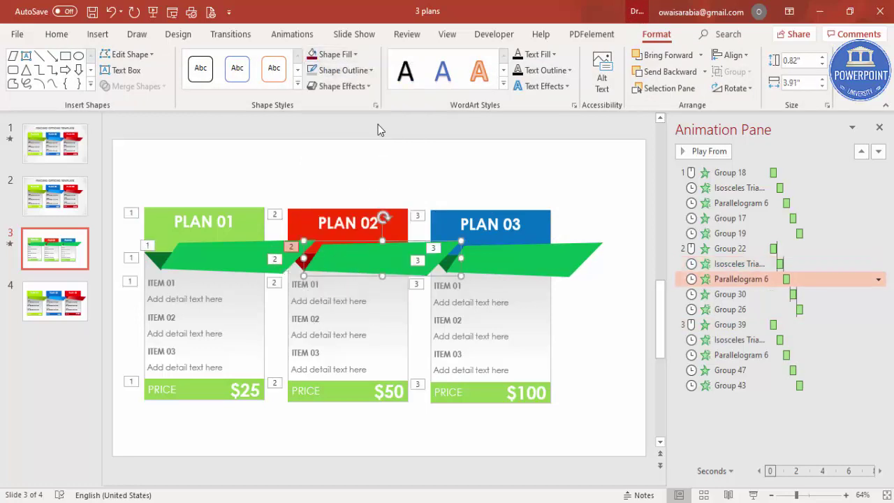
{"action": "left_click", "coordinate": [354, 54]}
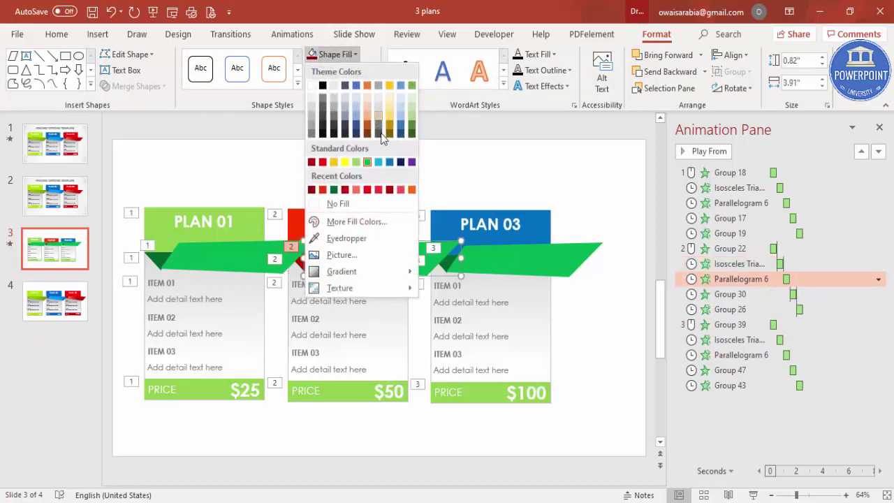
{"action": "left_click", "coordinate": [401, 190]}
{"action": "left_click", "coordinate": [452, 181]}
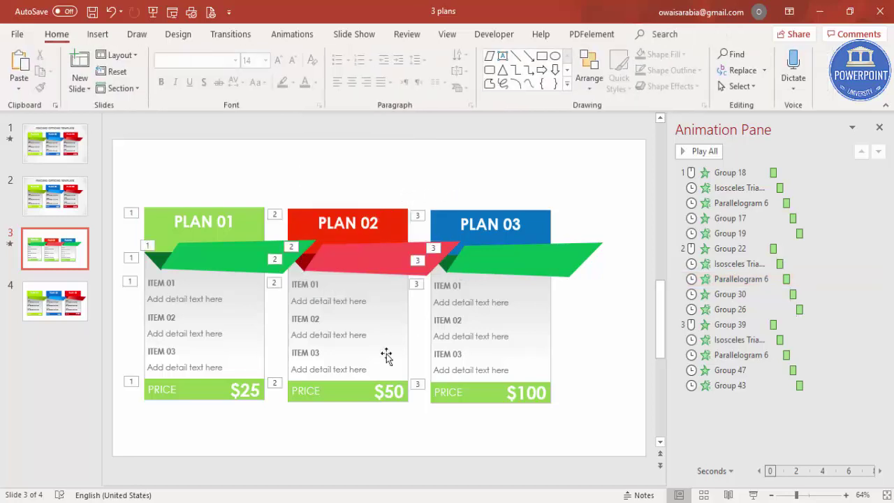
Step: Fill the PLAN 02 price bar dark red
{"action": "left_click", "coordinate": [349, 403]}
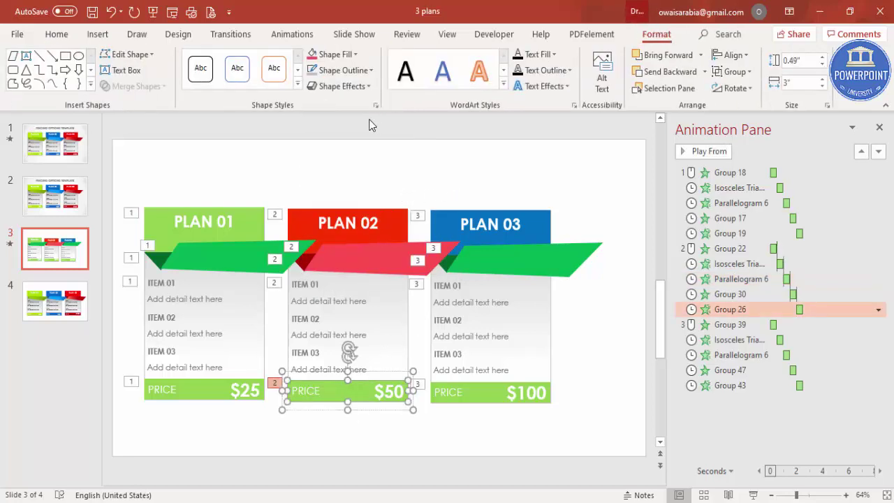
{"action": "left_click", "coordinate": [337, 55]}
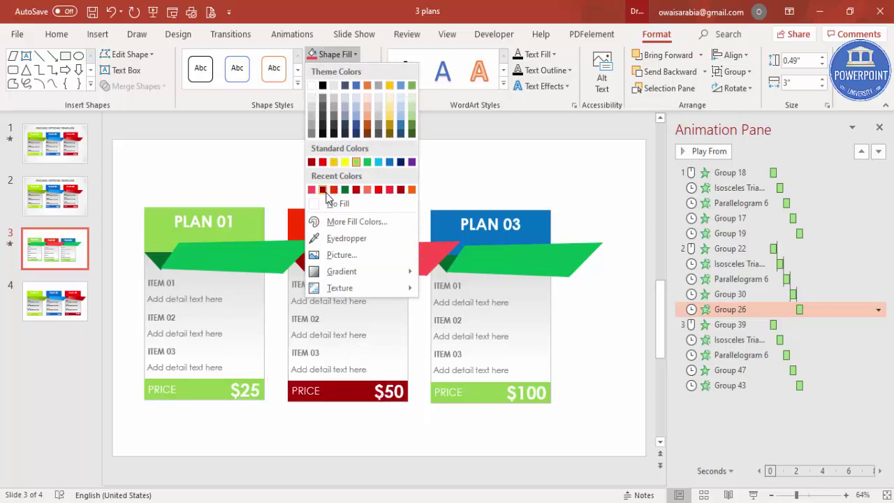
{"action": "left_click", "coordinate": [325, 191]}
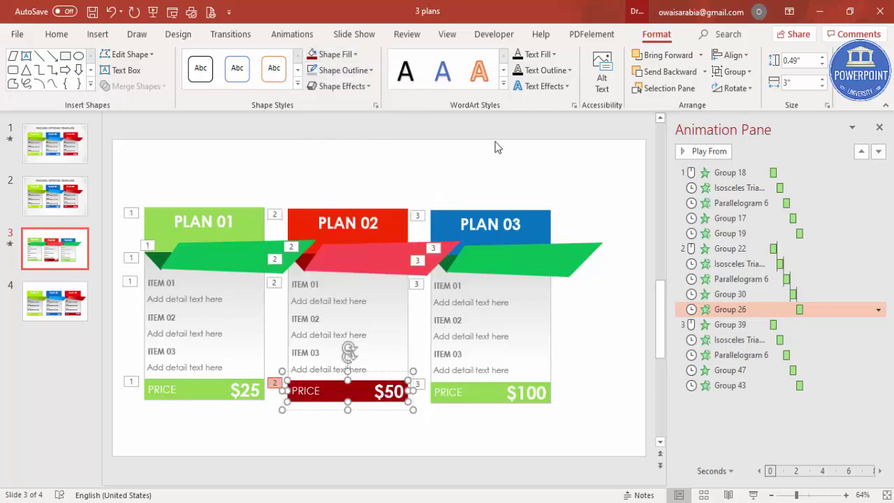
{"action": "left_click", "coordinate": [334, 54]}
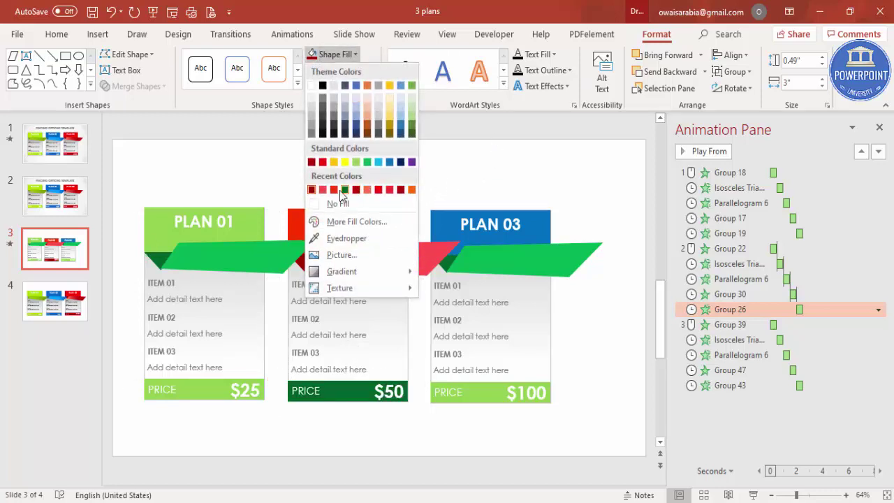